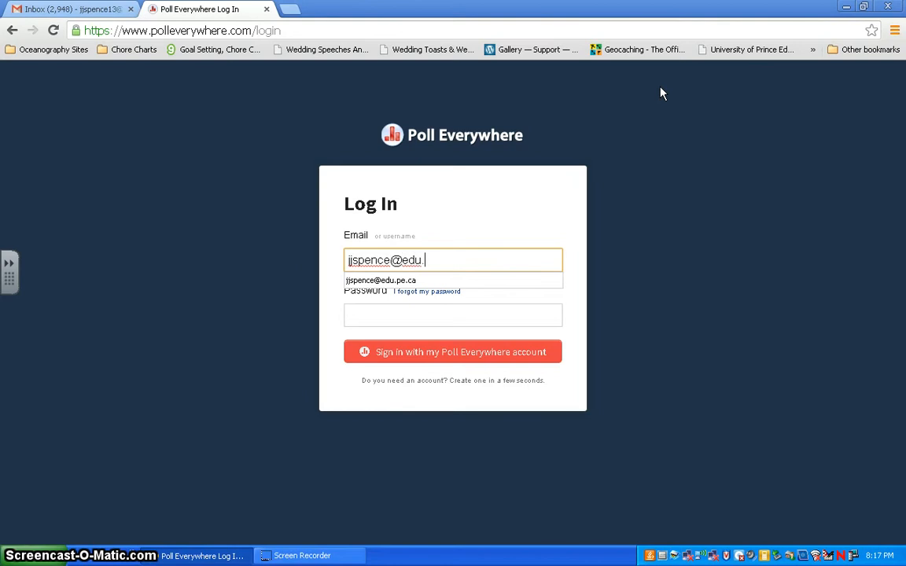
# Fill in the account e-mail, enter the account password and sign in.
pyautogui.press('Tab')
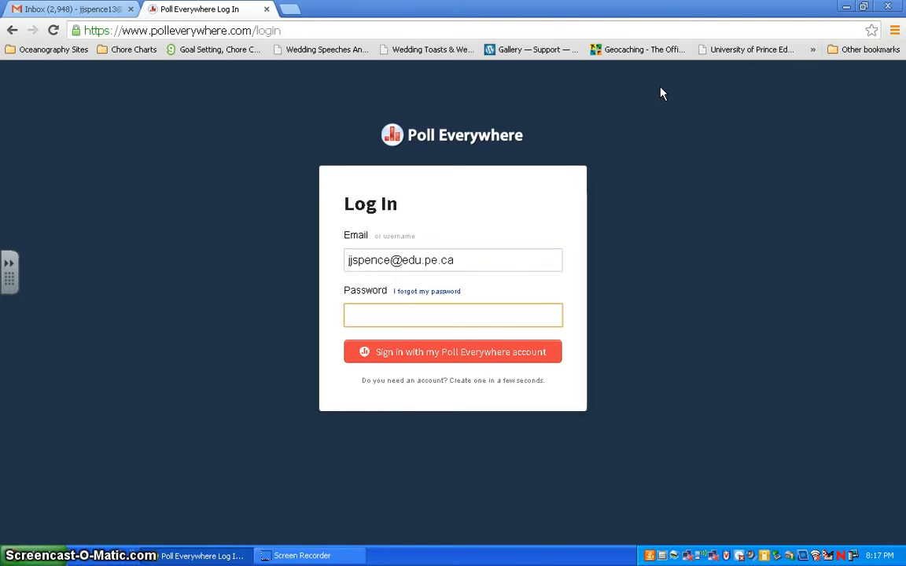
pyautogui.write('•••••')
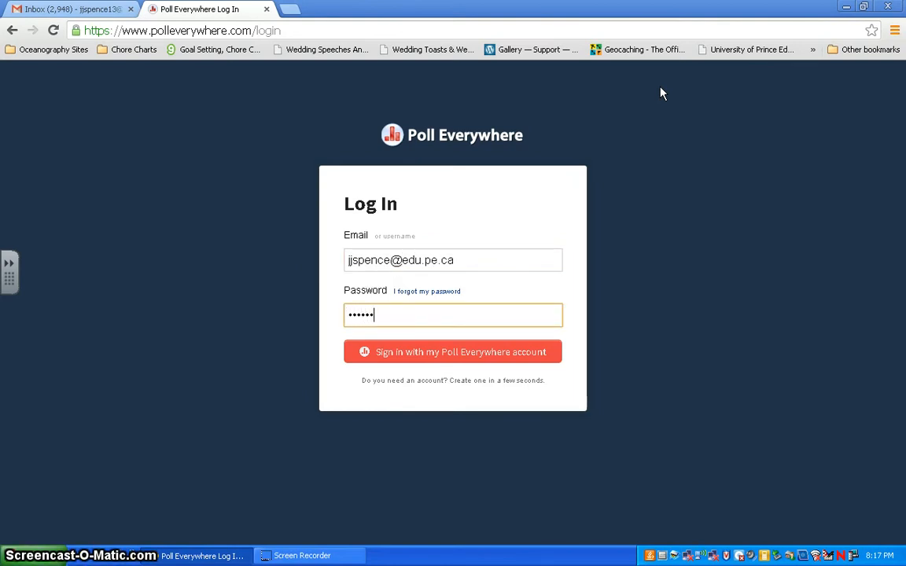
pyautogui.press('BackSpace')
pyautogui.press('BackSpace')
pyautogui.press('BackSpace')
pyautogui.press('BackSpace')
pyautogui.press('BackSpace')
pyautogui.write('••••••••••')
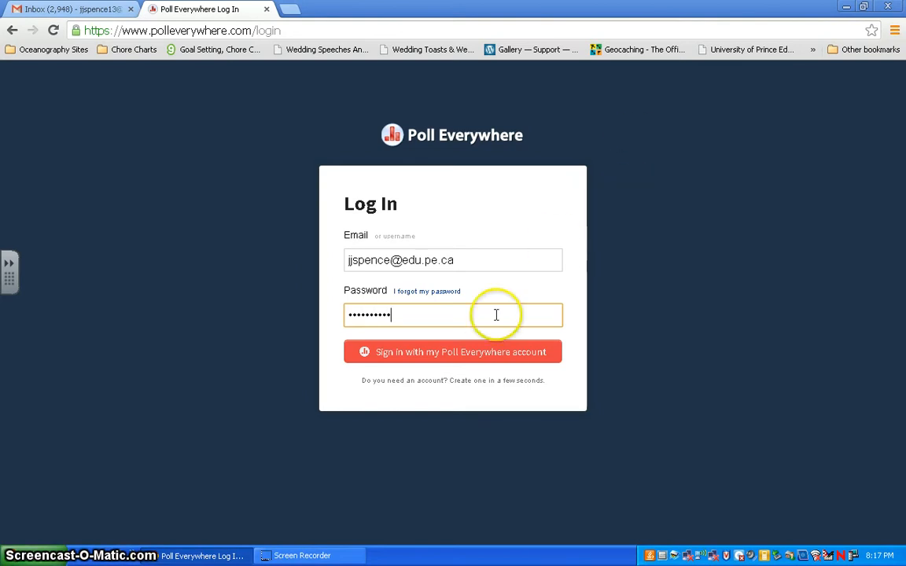
pyautogui.click(472, 355)
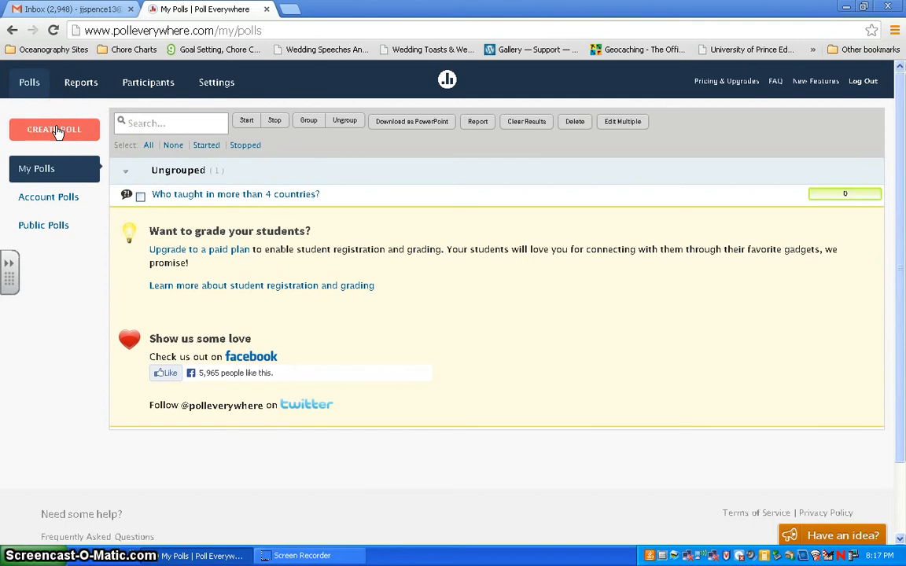
# Delete the existing poll "Who taught in more than 4 countries?" from My Polls.
pyautogui.click(37, 173)
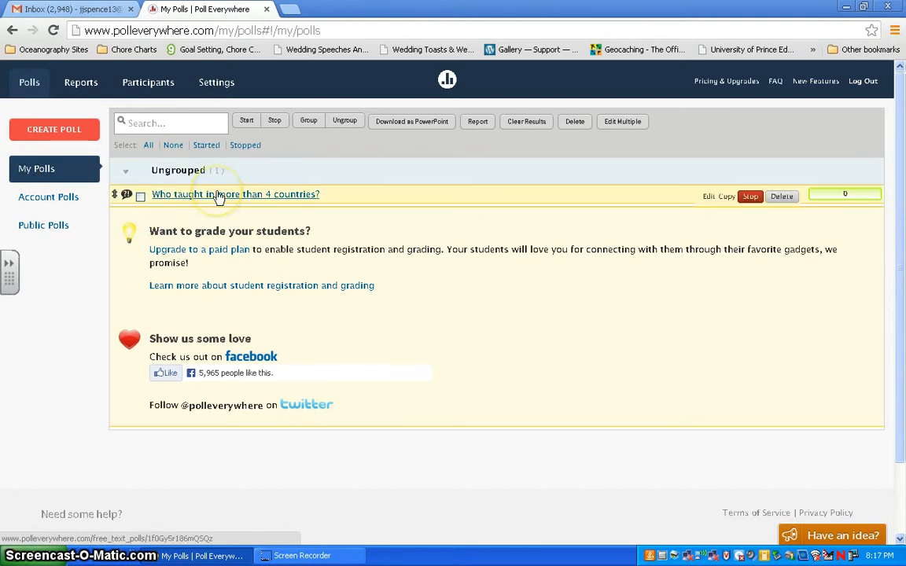
pyautogui.click(140, 195)
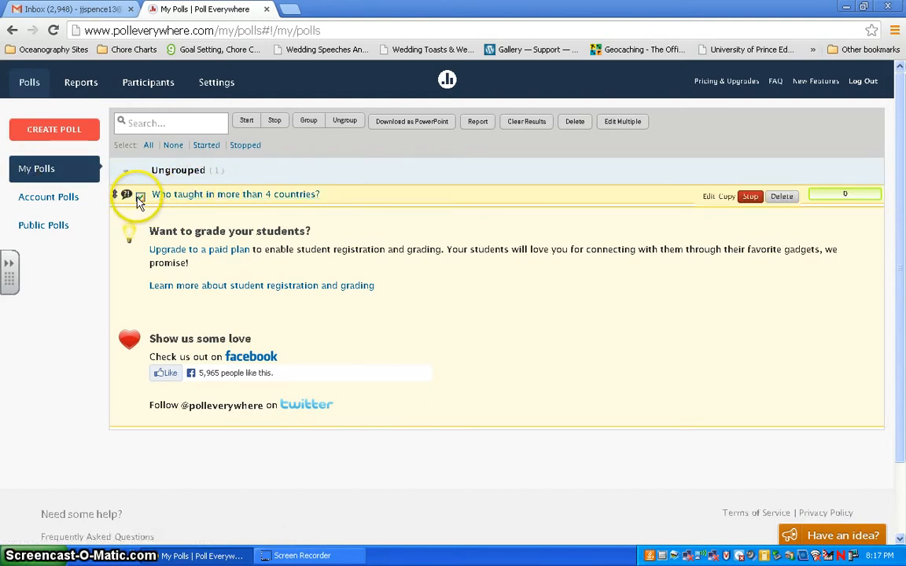
pyautogui.click(785, 201)
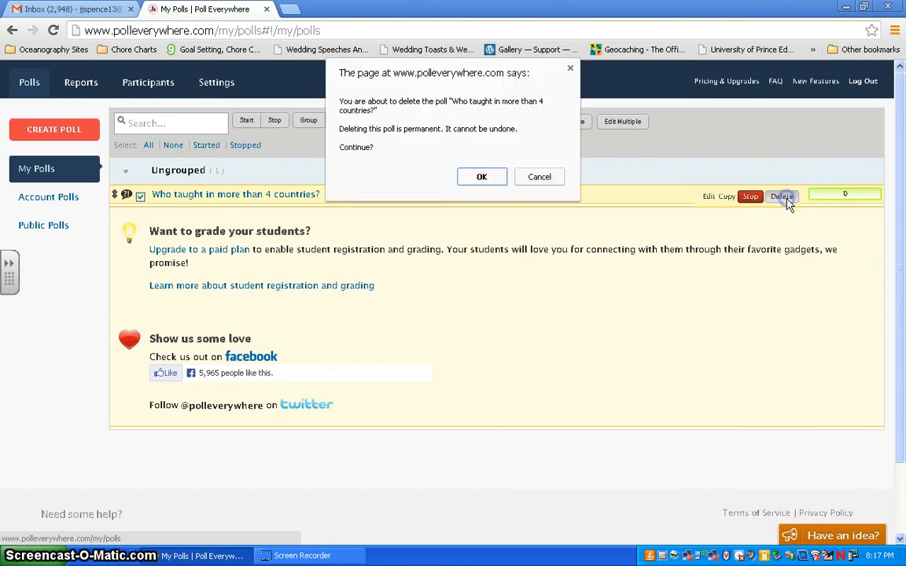
pyautogui.click(470, 179)
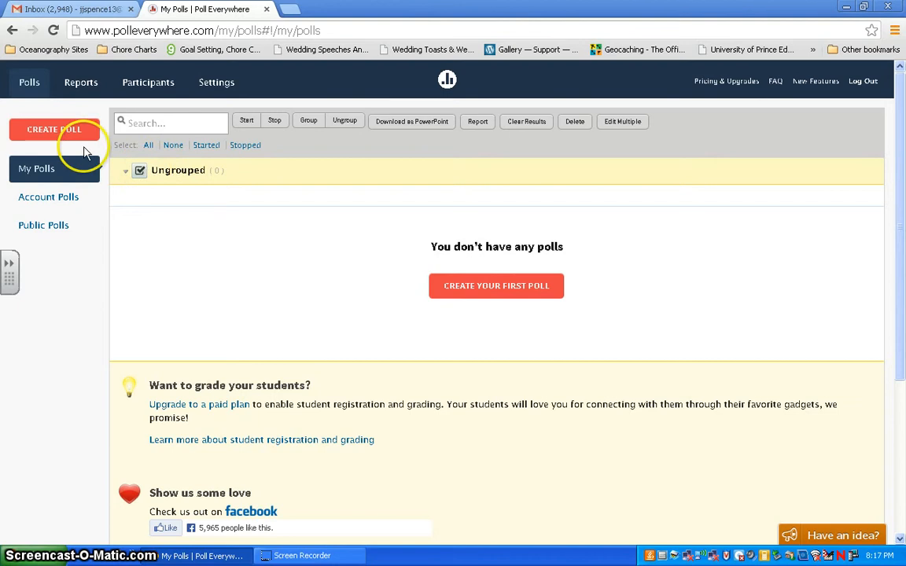
# Start a new poll with the question "Who has taught in more than 4 countries?" and open-ended responses.
pyautogui.click(58, 132)
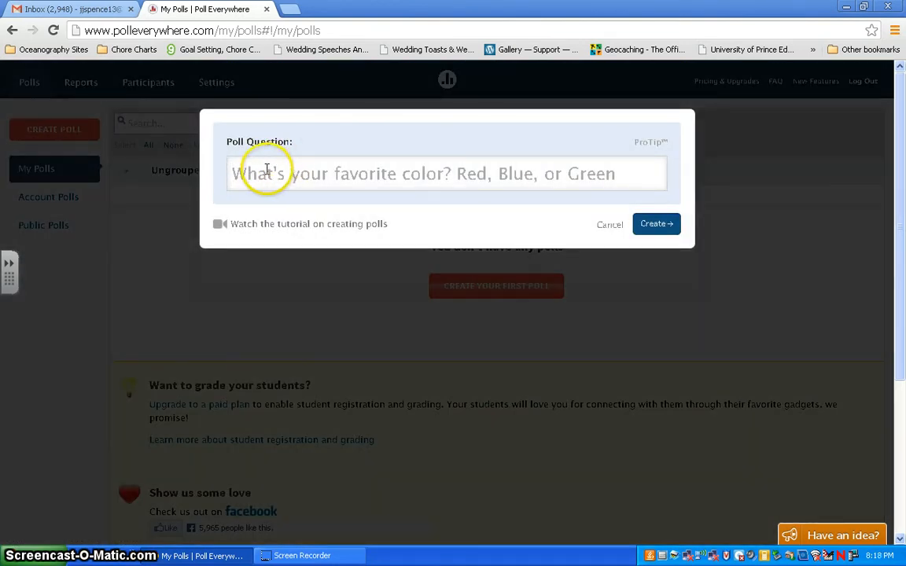
pyautogui.click(268, 170)
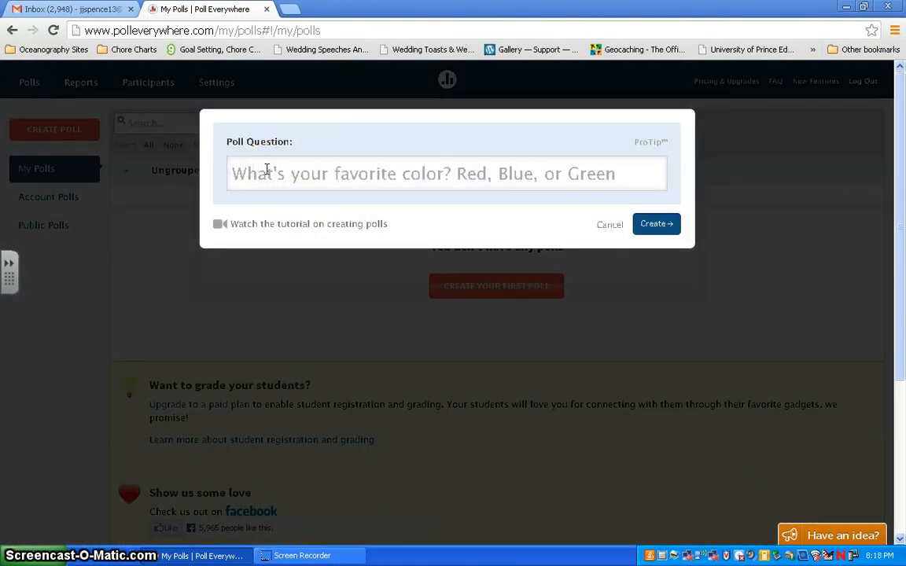
pyautogui.write('Who ')
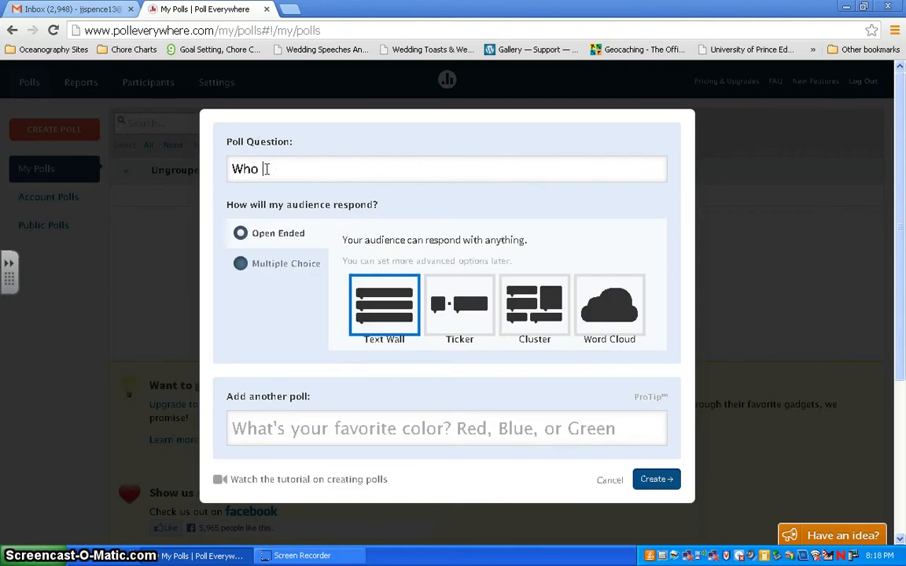
pyautogui.write('has taught in more th')
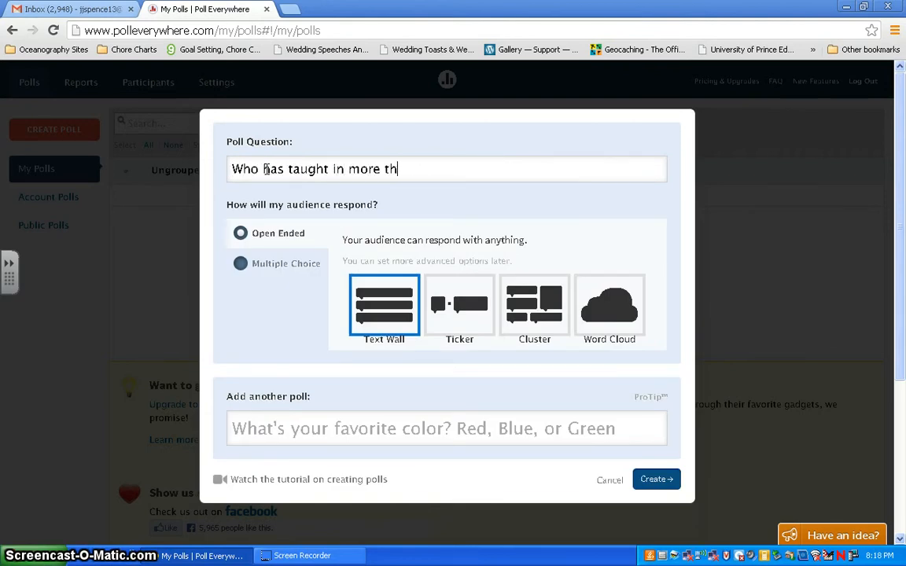
pyautogui.write('an 4 countries?')
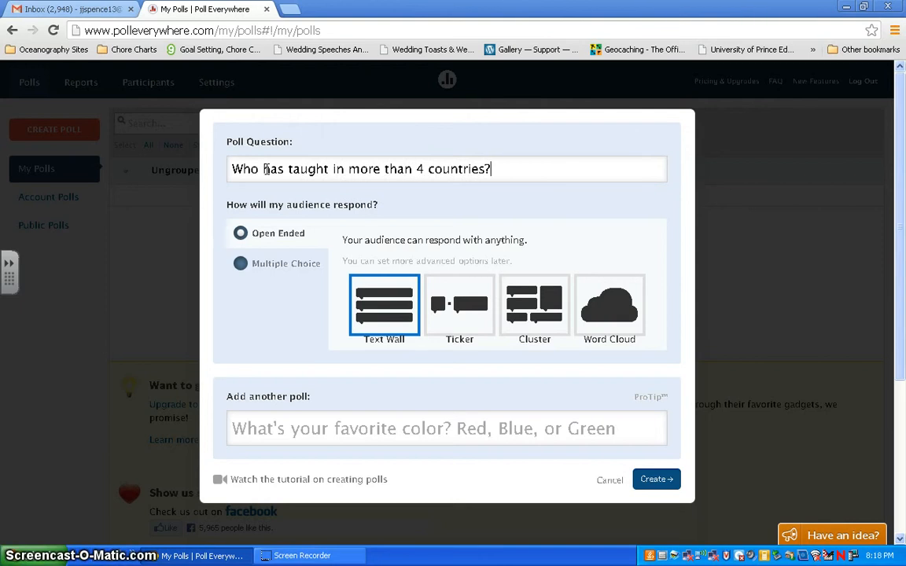
pyautogui.click(314, 271)
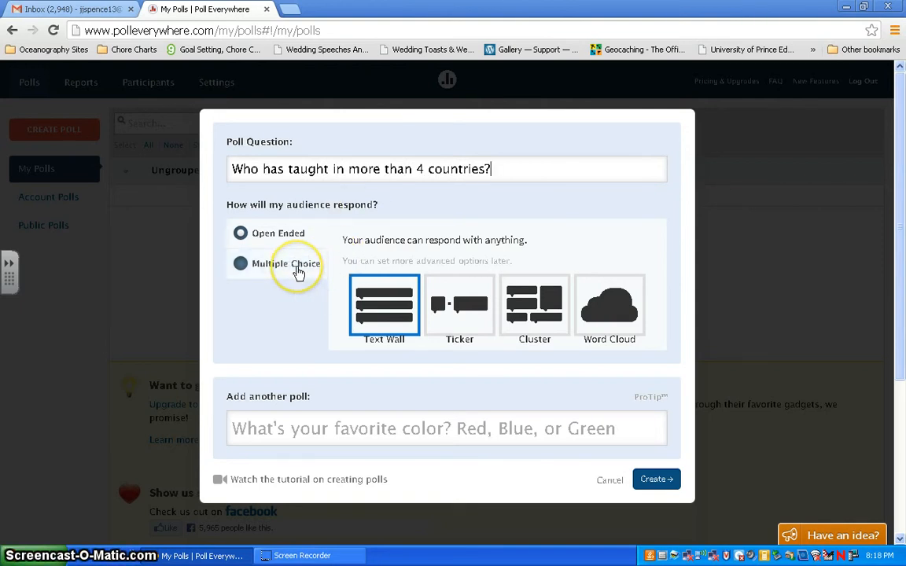
pyautogui.click(242, 266)
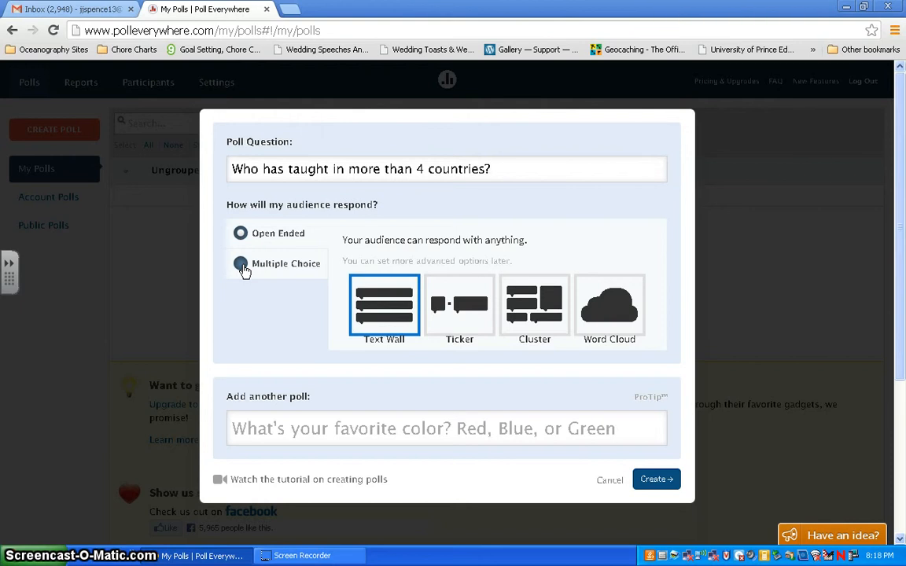
pyautogui.click(241, 234)
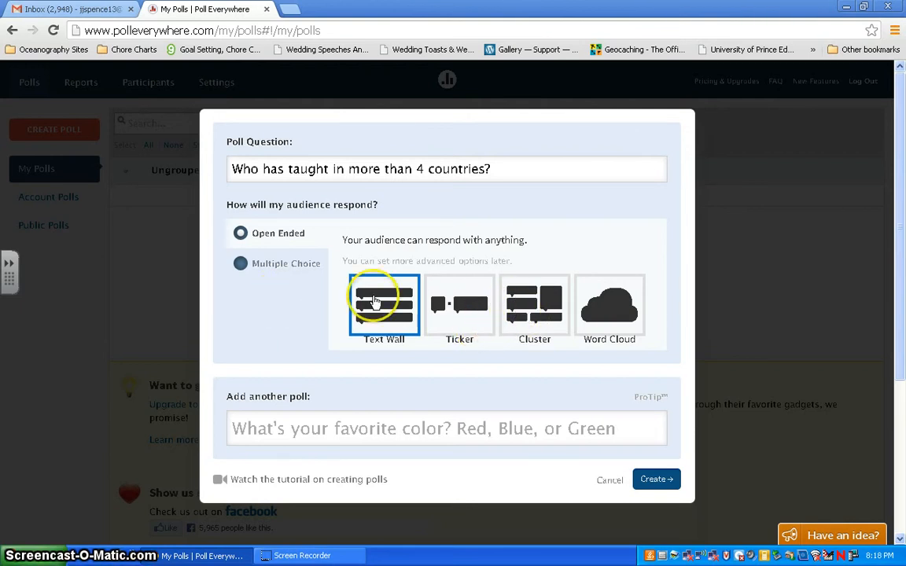
# Add a second open-ended poll asking "Who spent part of their summer in Italy?" and create both polls.
pyautogui.click(366, 433)
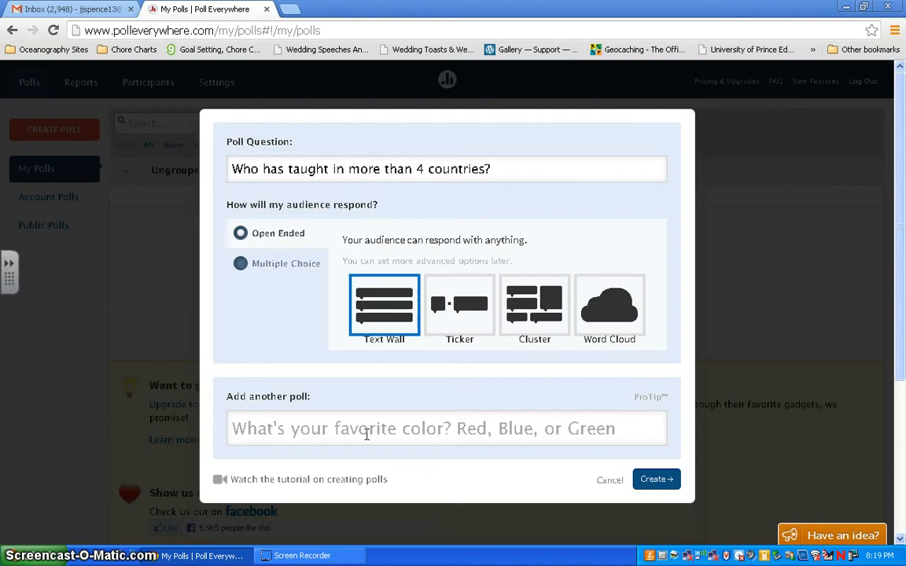
pyautogui.write('Who spent the')
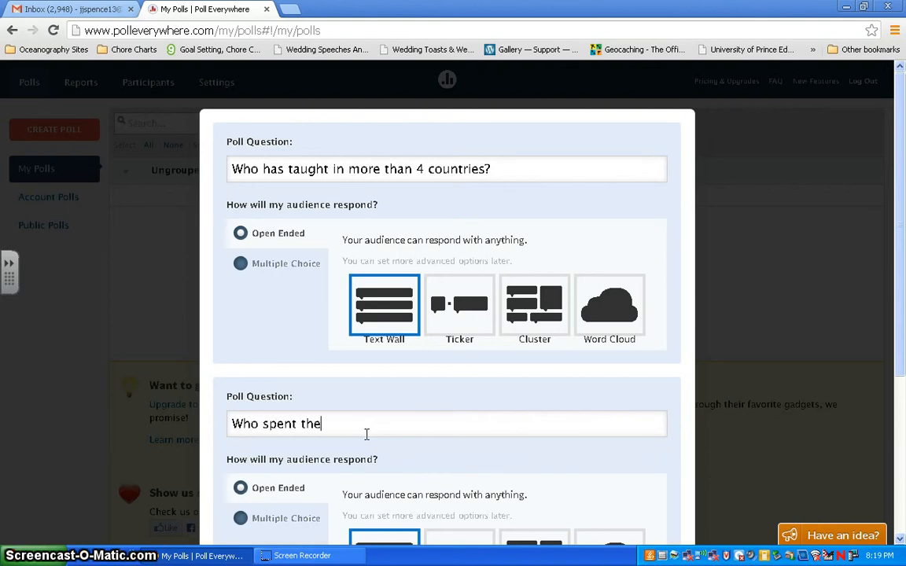
pyautogui.press('BackSpace')
pyautogui.press('BackSpace')
pyautogui.press('BackSpace')
pyautogui.write('part of their summer in I')
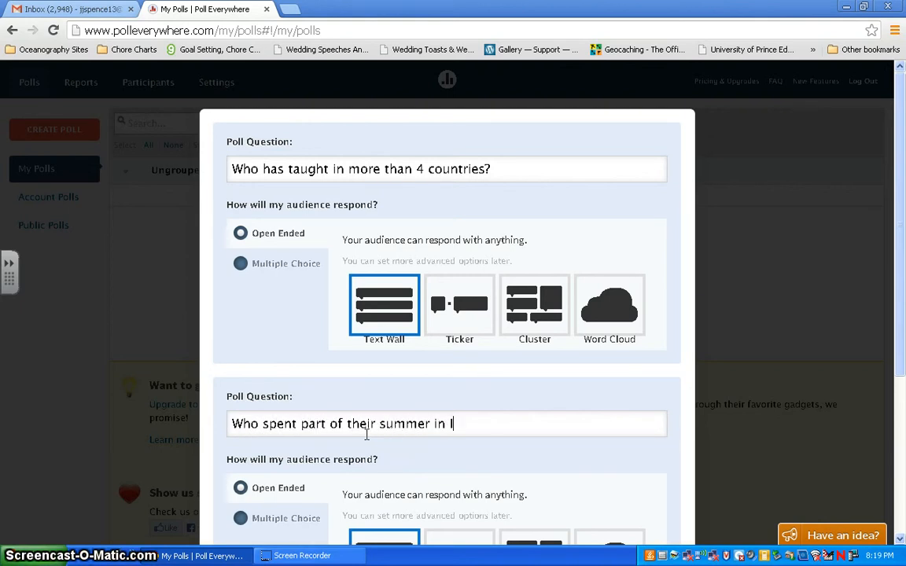
pyautogui.write('atly')
pyautogui.write('Italy?')
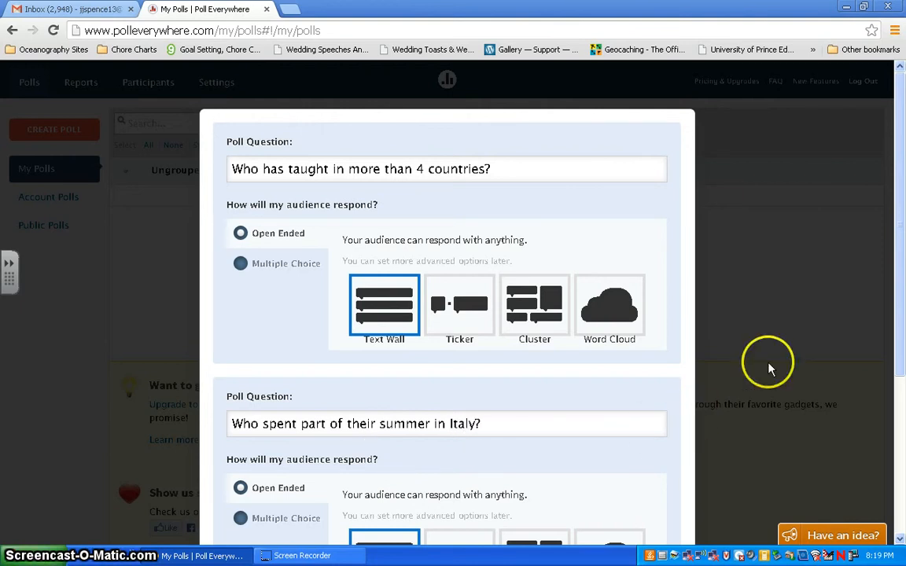
pyautogui.moveTo(897, 204); pyautogui.dragTo(897, 355)
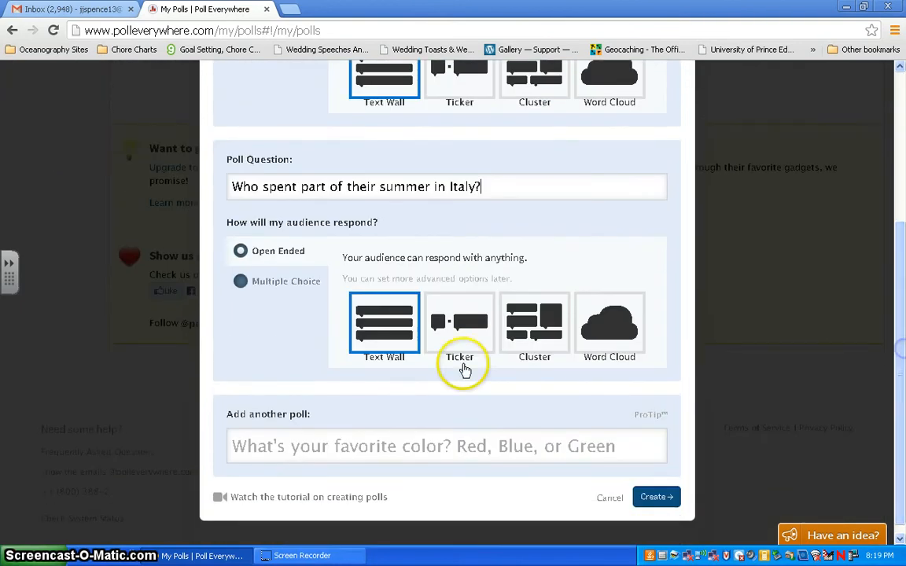
pyautogui.click(241, 252)
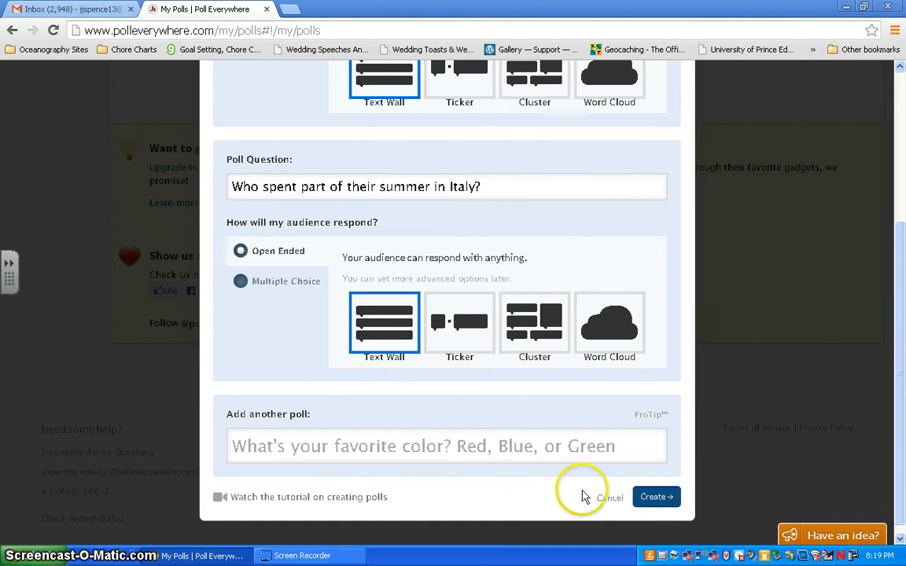
pyautogui.click(652, 498)
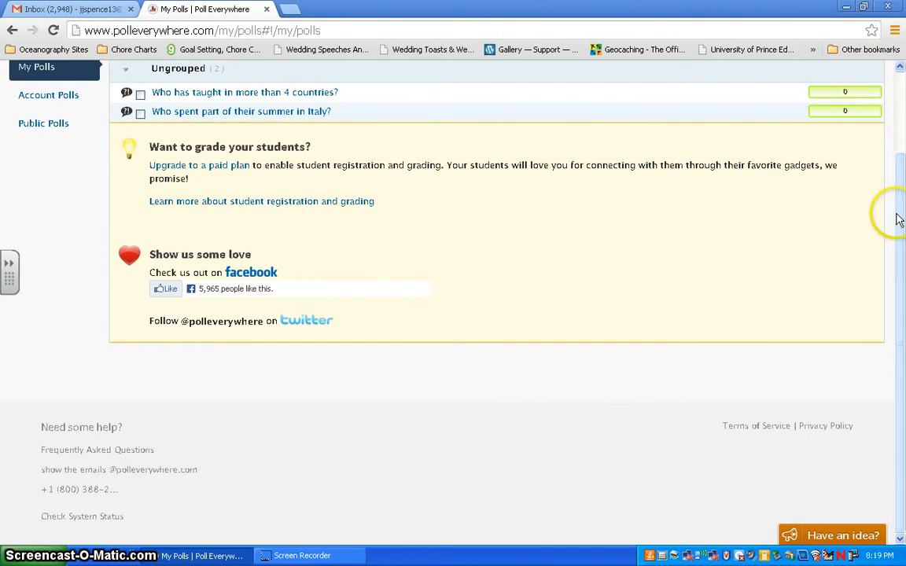
# Put the polls about teaching in 4 countries and summer in Italy together in a new group.
pyautogui.moveTo(900, 222); pyautogui.dragTo(900, 118)
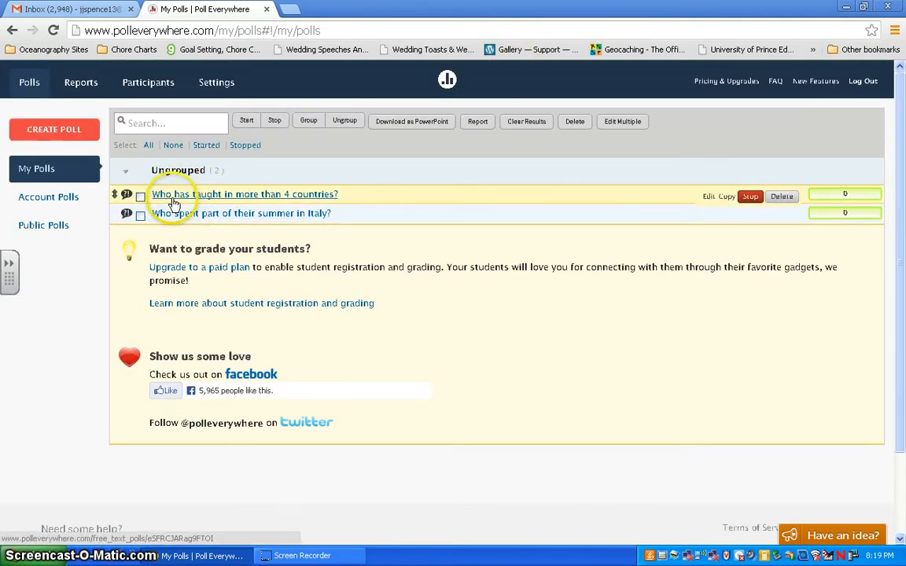
pyautogui.click(305, 121)
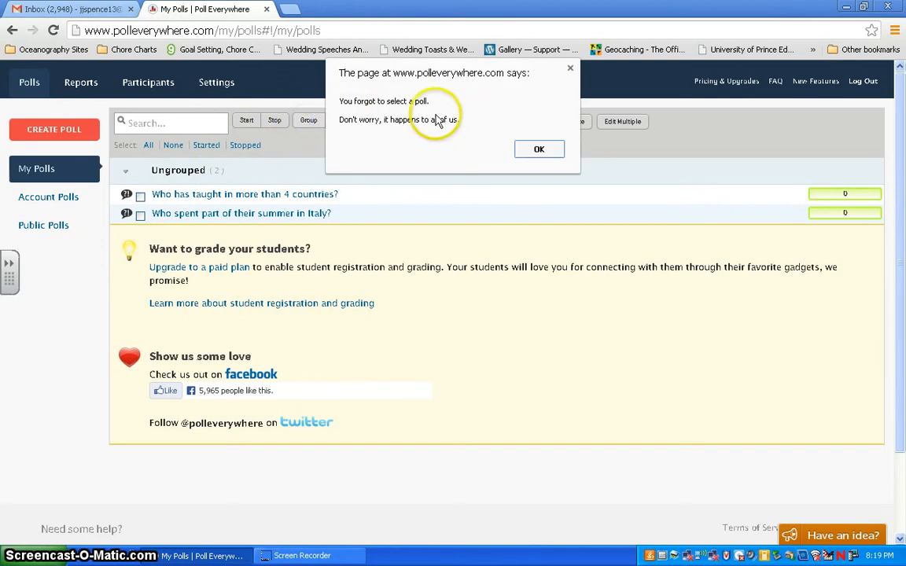
pyautogui.click(532, 154)
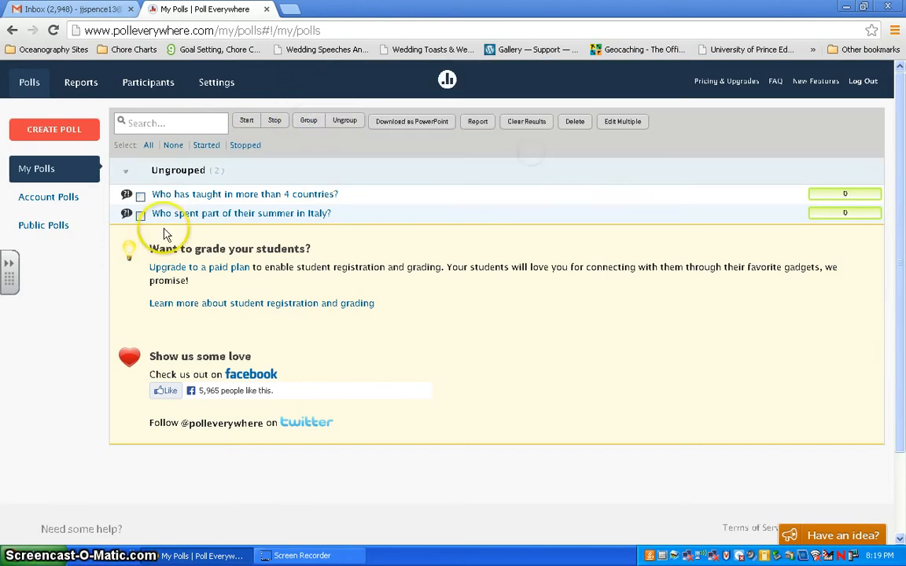
pyautogui.click(140, 215)
pyautogui.click(140, 196)
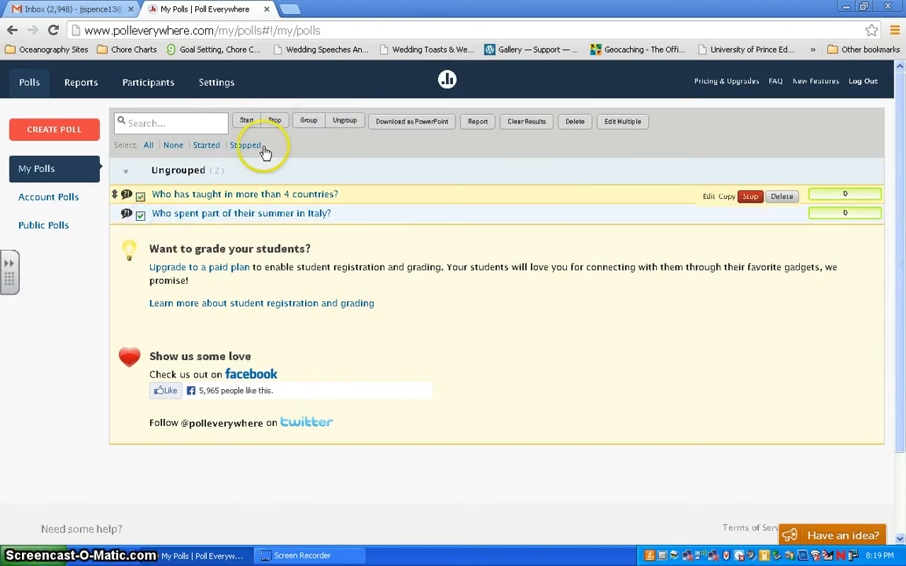
pyautogui.click(306, 122)
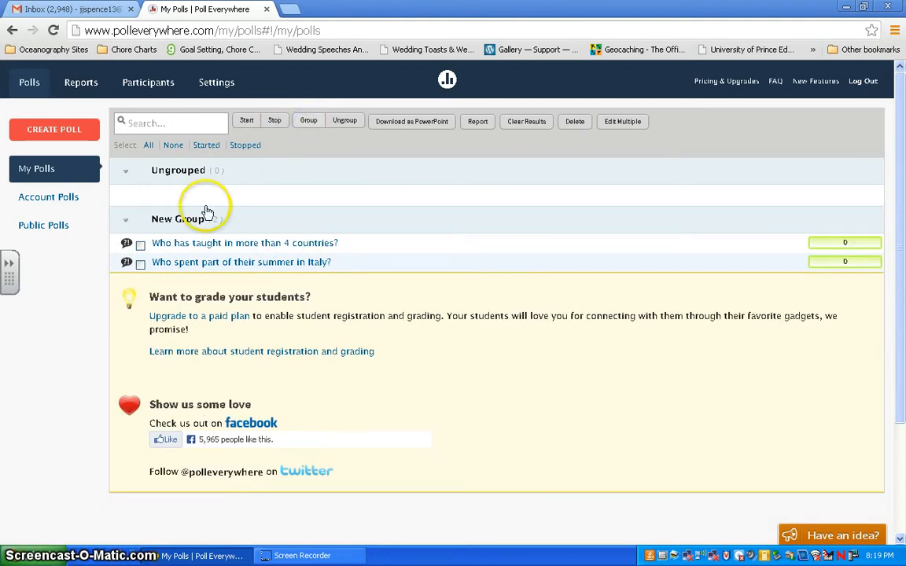
# Rename the new poll group as "Teacher Trivia" and save the name.
pyautogui.click(248, 222)
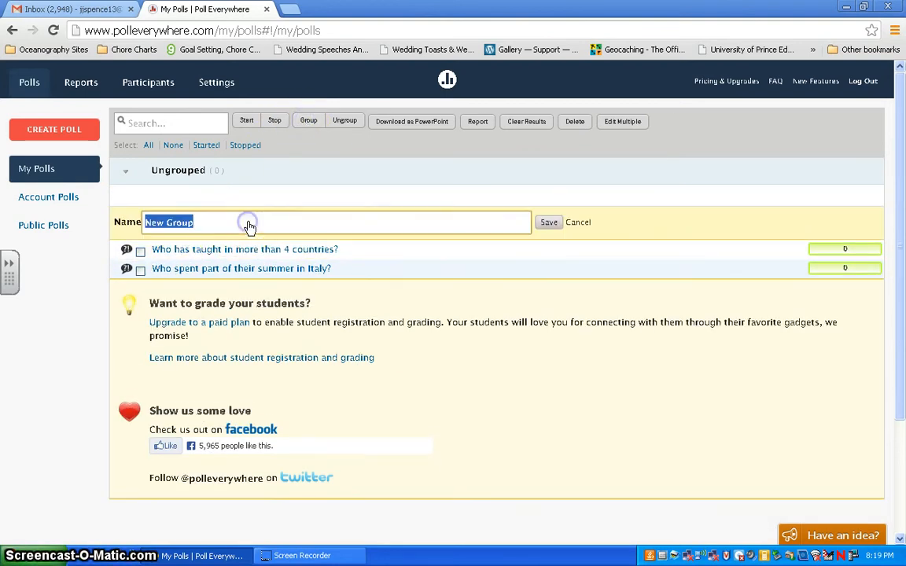
pyautogui.write('Teacher')
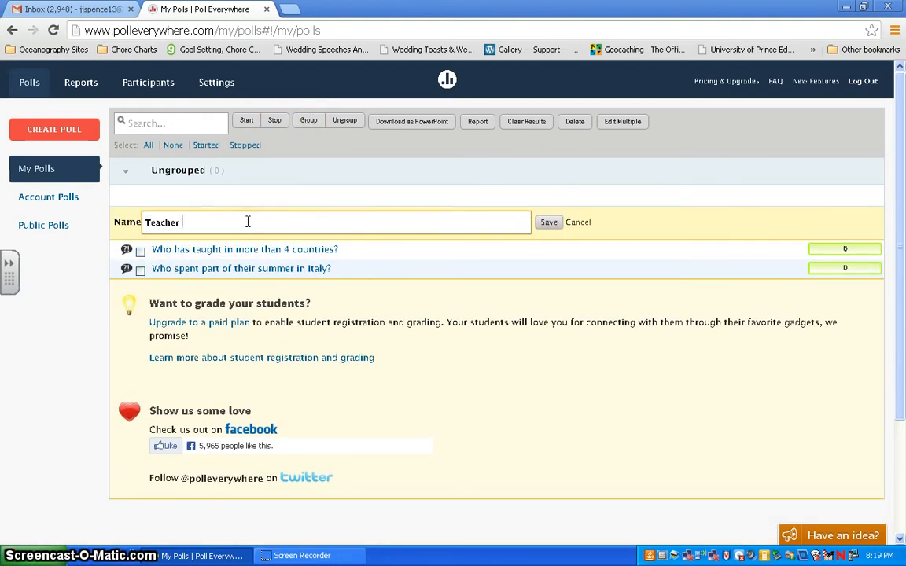
pyautogui.write(' Trivia')
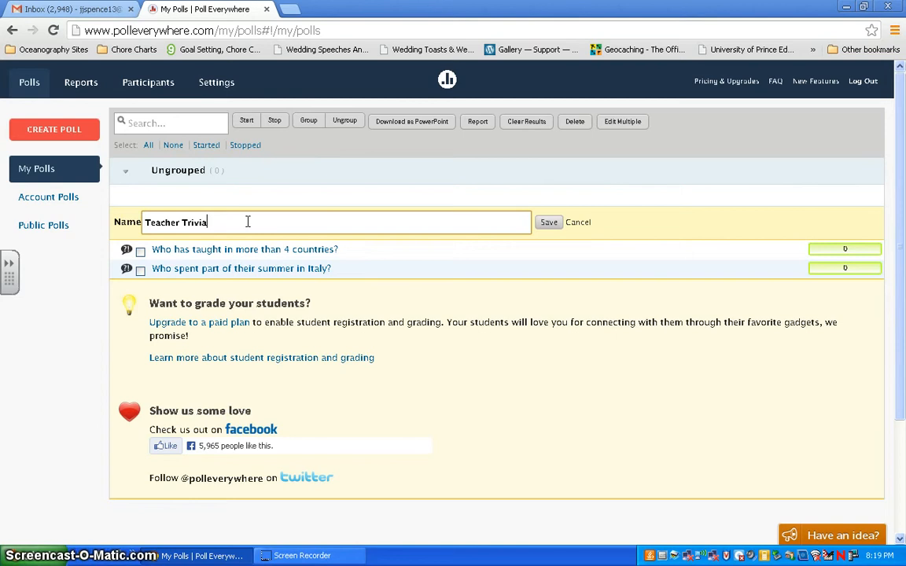
pyautogui.click(543, 223)
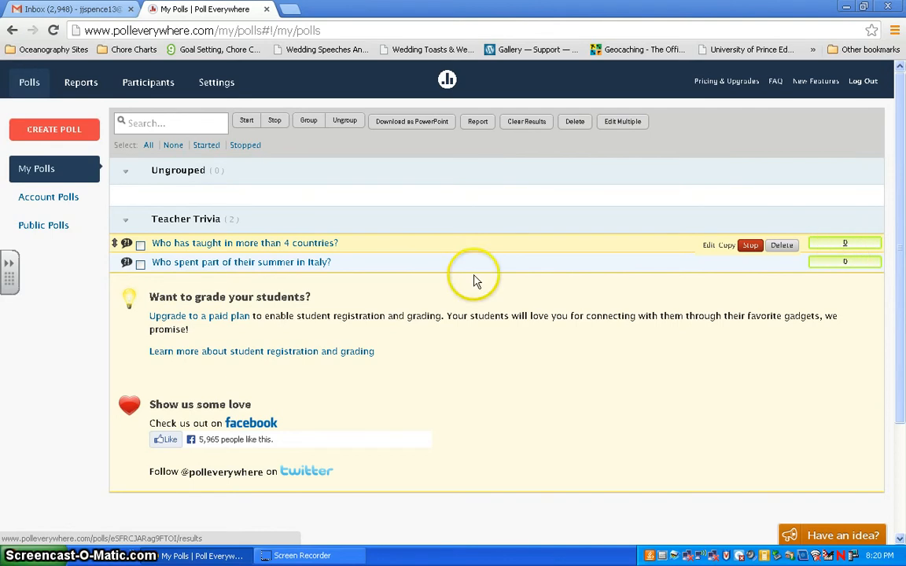
# Open the poll "Who has taught in more than 4 countries?" and turn off responses from web devices.
pyautogui.click(243, 246)
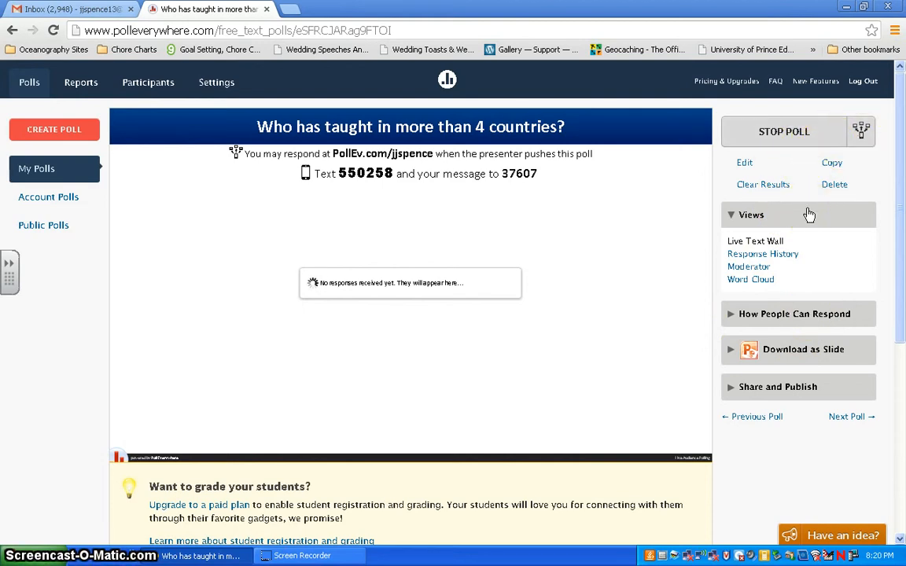
pyautogui.click(753, 317)
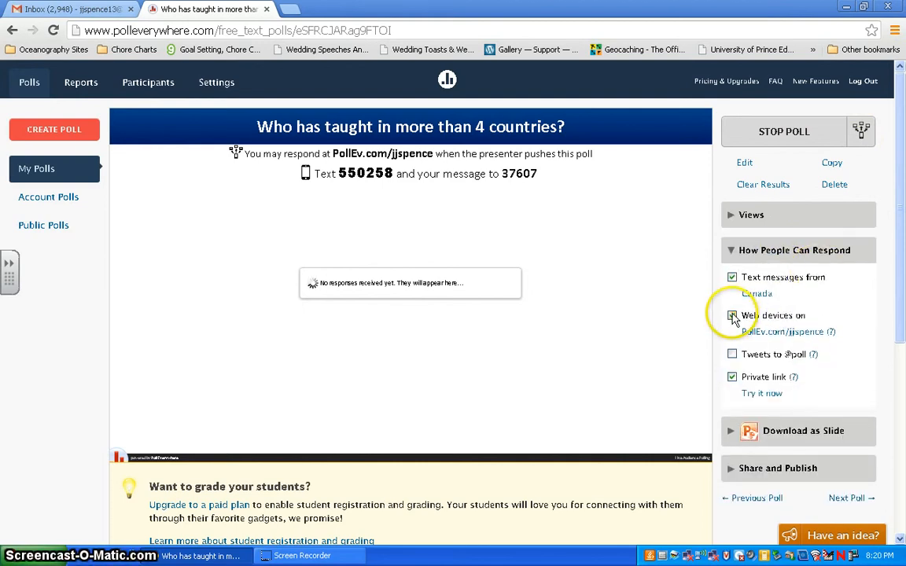
pyautogui.click(733, 316)
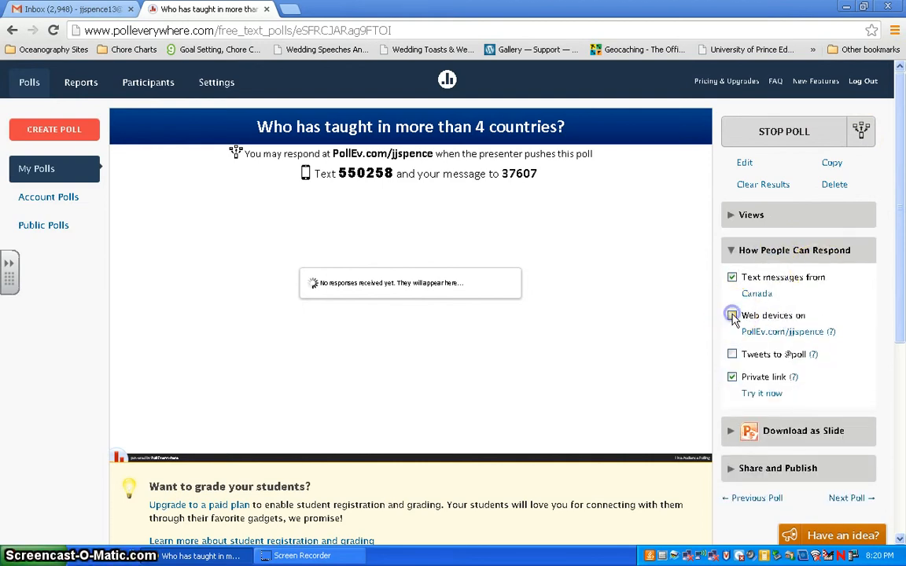
# Turn off private link responses for the poll and highlight the destination number and poll code in its texting instructions.
pyautogui.click(732, 377)
pyautogui.click(732, 378)
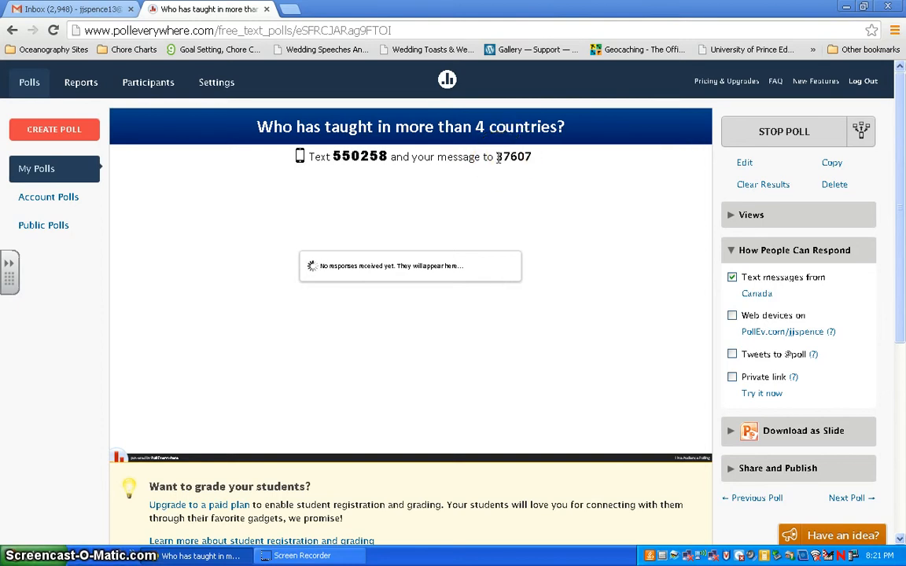
pyautogui.moveTo(524, 157)
pyautogui.mouseDown()
pyautogui.moveTo(536, 156)
pyautogui.moveTo(522, 157)
pyautogui.mouseUp()
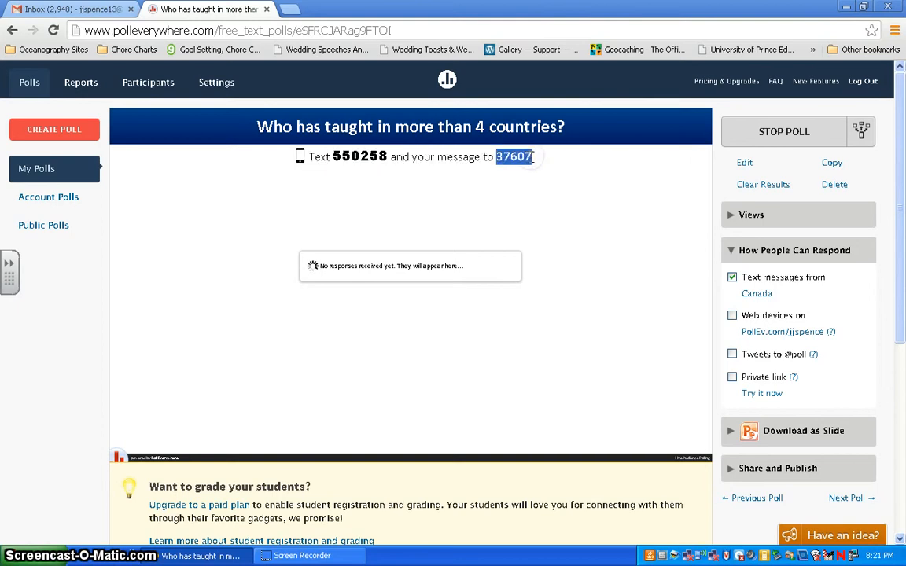
pyautogui.click(532, 164)
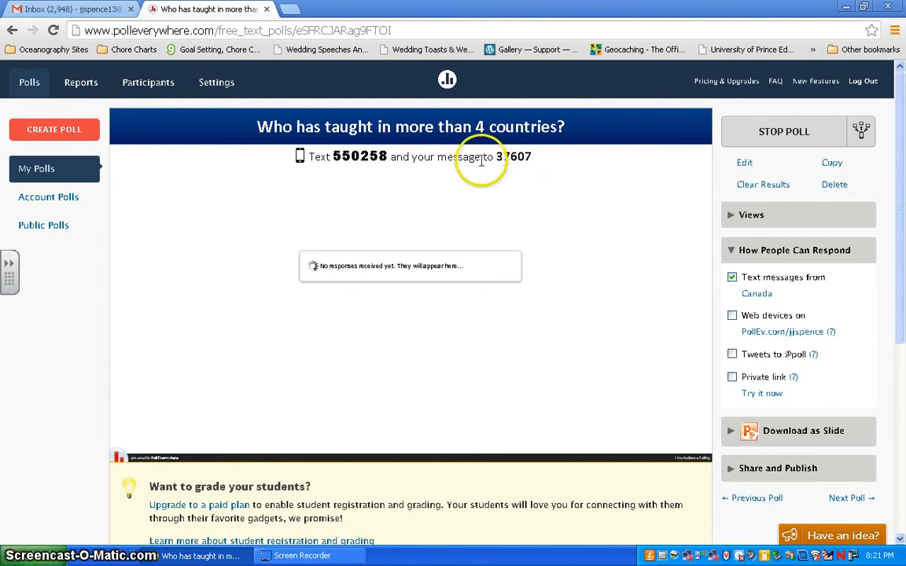
pyautogui.click(336, 157)
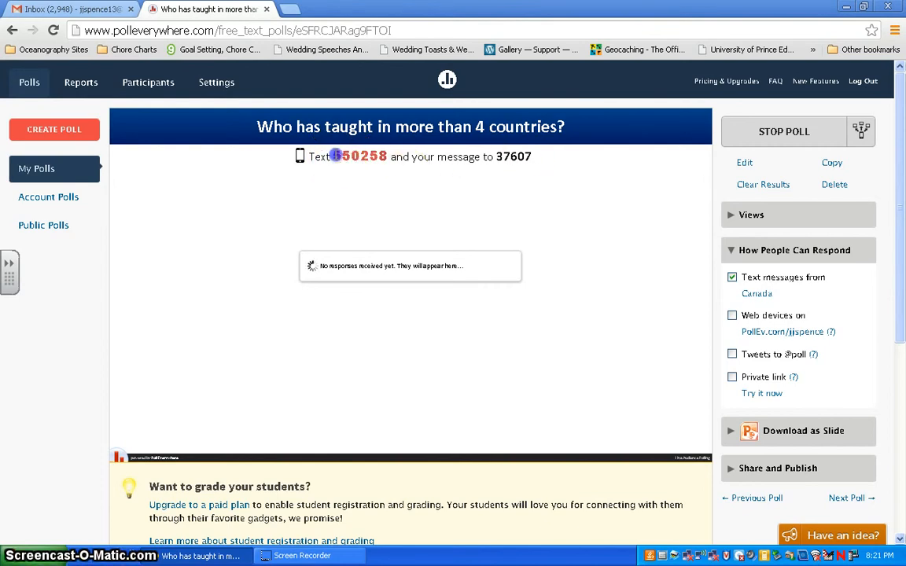
pyautogui.moveTo(363, 157); pyautogui.dragTo(386, 157)
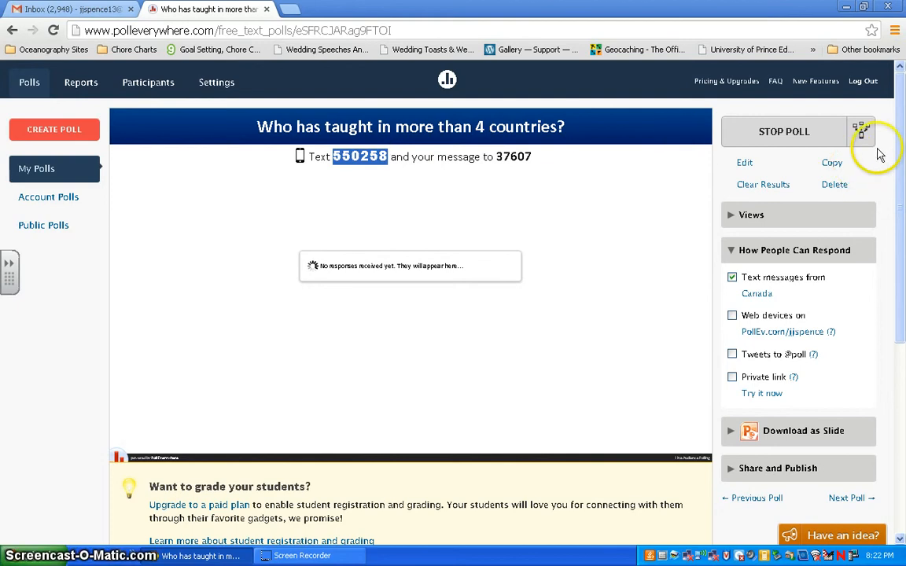
# Open the poll's visual settings and go through the appearance options to the background color and image settings.
pyautogui.moveTo(900, 153)
pyautogui.mouseDown()
pyautogui.moveTo(894, 236)
pyautogui.moveTo(902, 137)
pyautogui.mouseUp()
pyautogui.moveTo(698, 237)
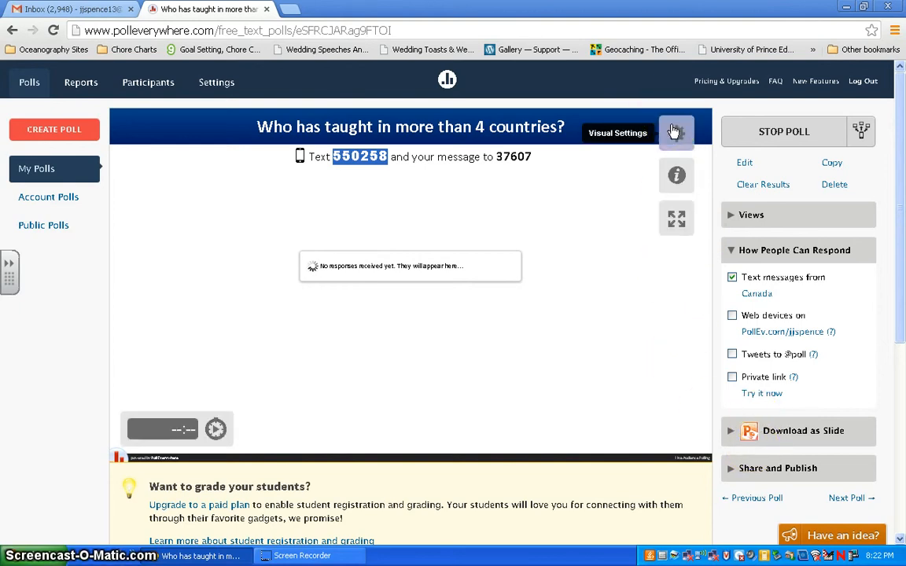
pyautogui.click(675, 135)
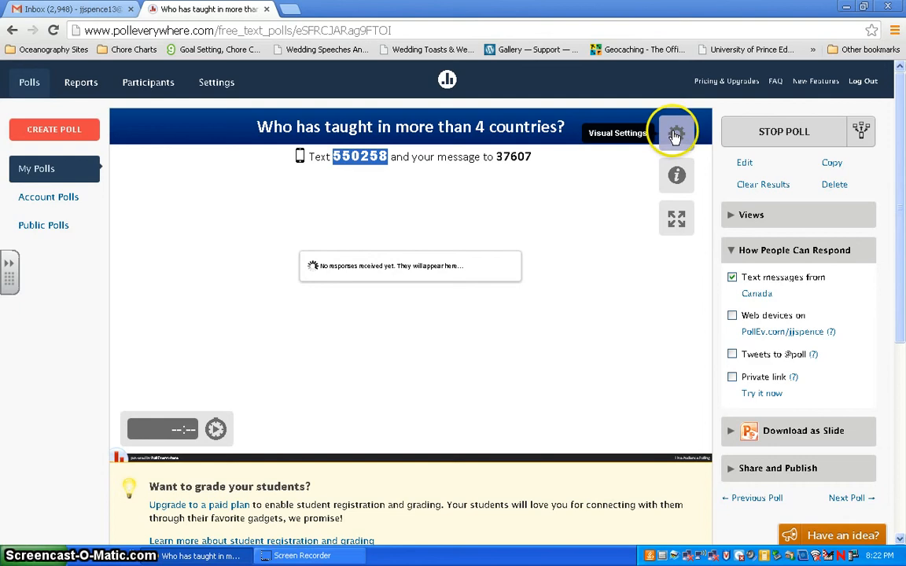
pyautogui.click(676, 135)
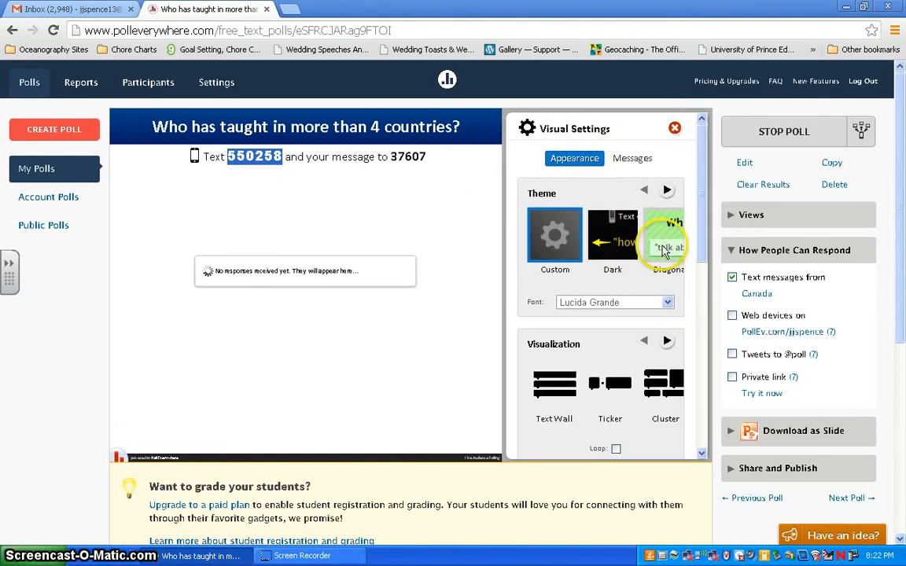
pyautogui.moveTo(699, 227); pyautogui.dragTo(700, 318)
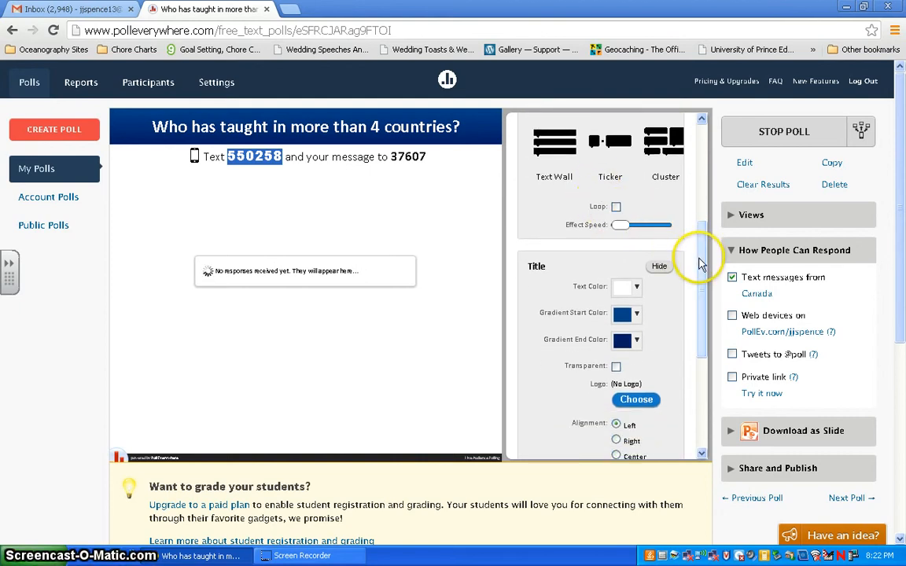
pyautogui.moveTo(700, 266); pyautogui.dragTo(698, 366)
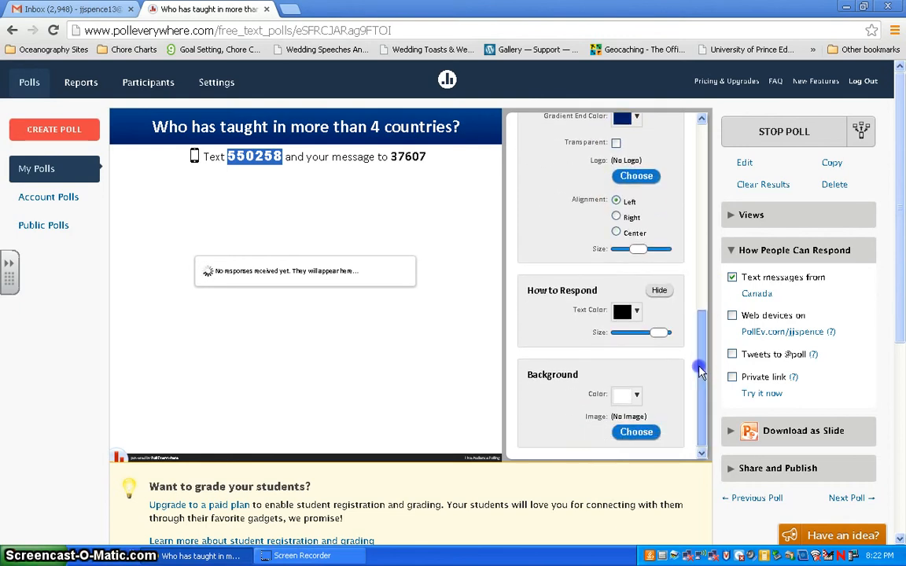
pyautogui.click(635, 397)
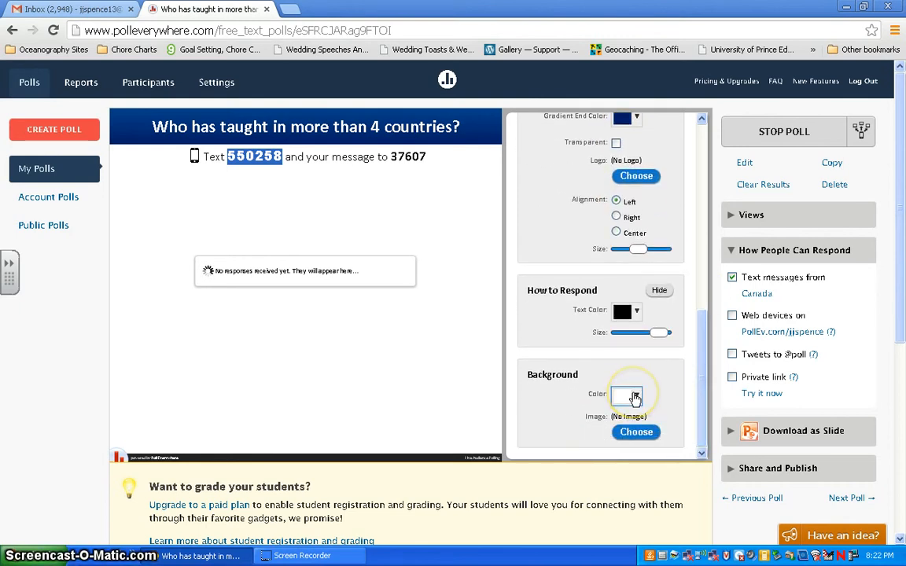
# Open google.ca in a new browser tab and switch to image search.
pyautogui.click(292, 9)
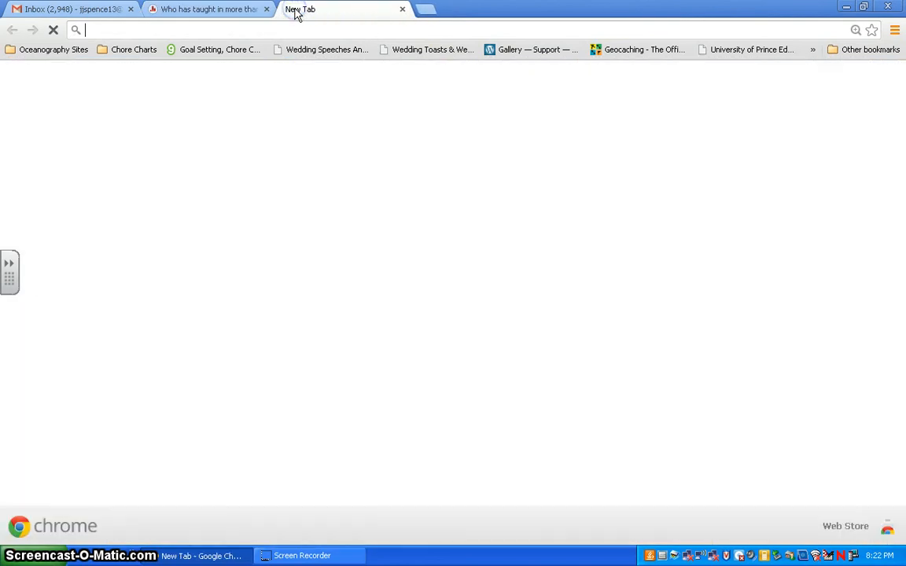
pyautogui.write('google.ca')
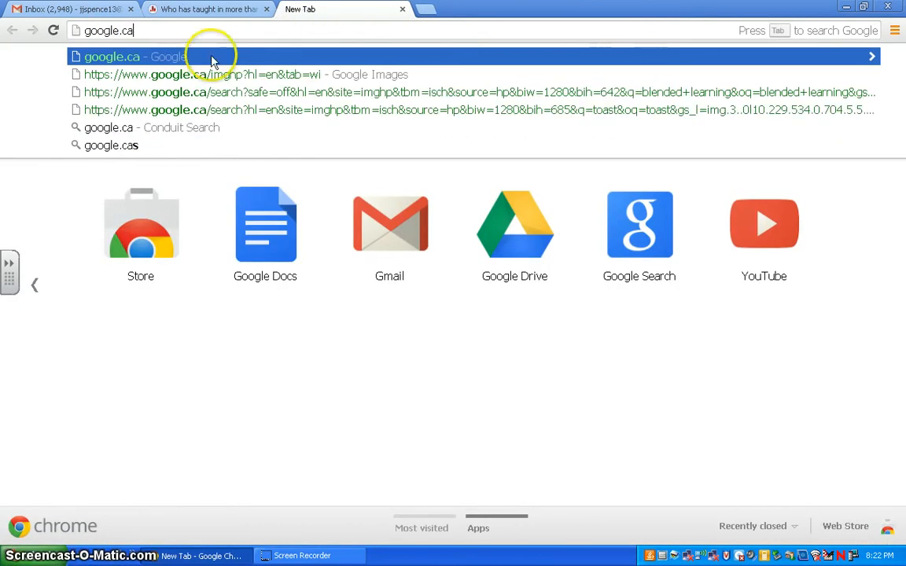
pyautogui.click(211, 62)
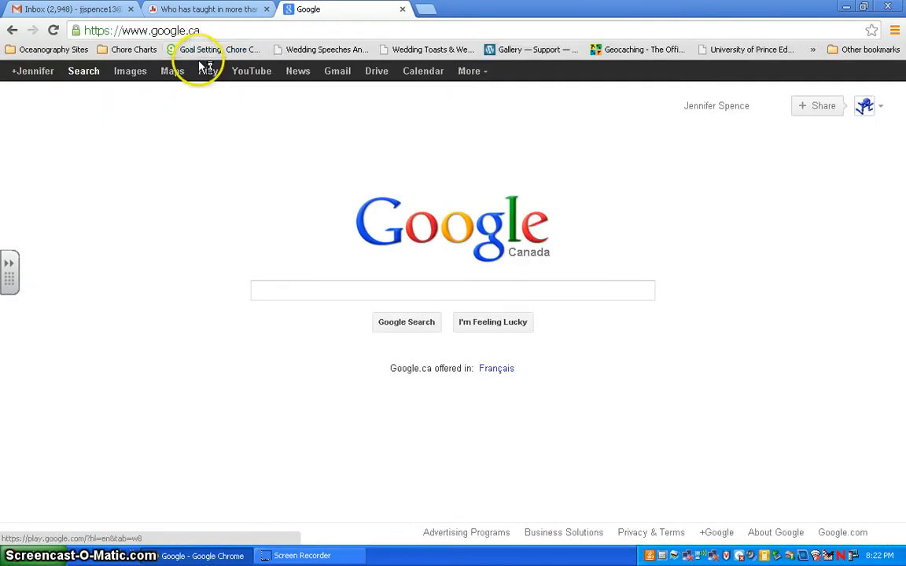
pyautogui.click(137, 76)
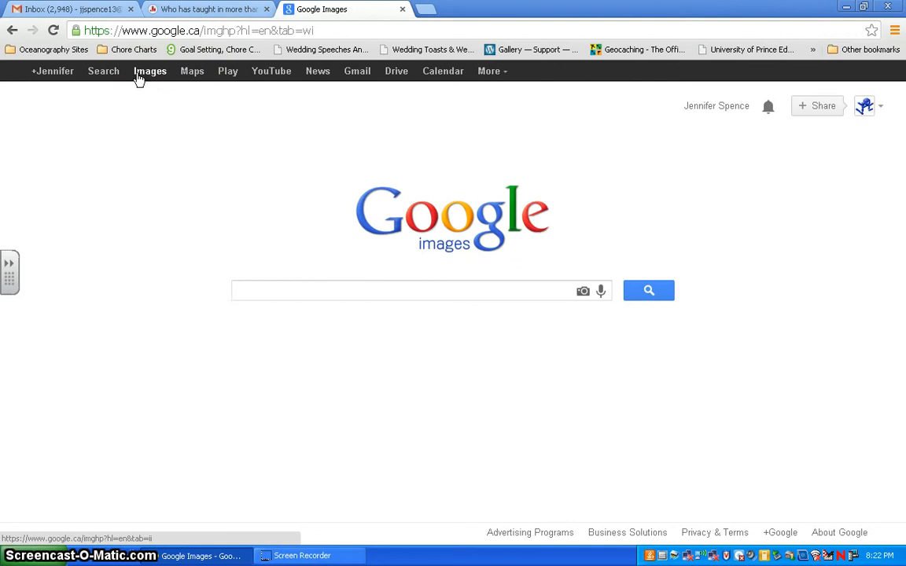
pyautogui.write('frog')
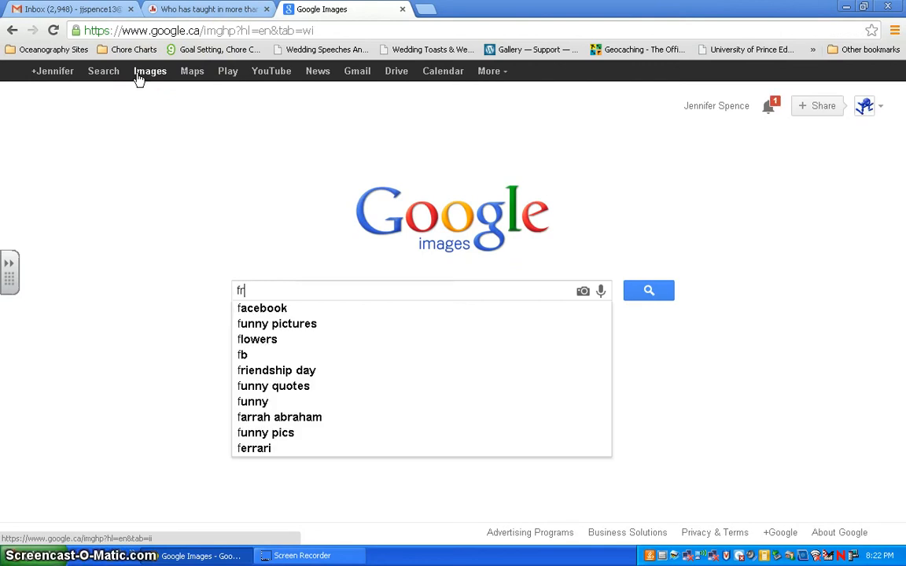
pyautogui.press('BackSpace')
pyautogui.press('BackSpace')
pyautogui.press('BackSpace')
pyautogui.press('BackSpace')
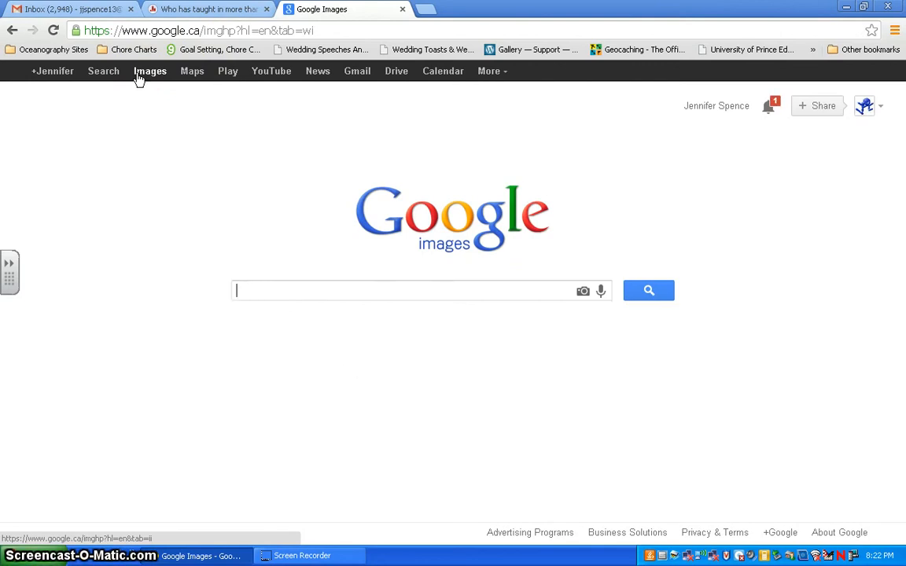
# Search for images of "torch" and open the original image of the torch framed by leafy branches.
pyautogui.write('torch')
pyautogui.press('Return')
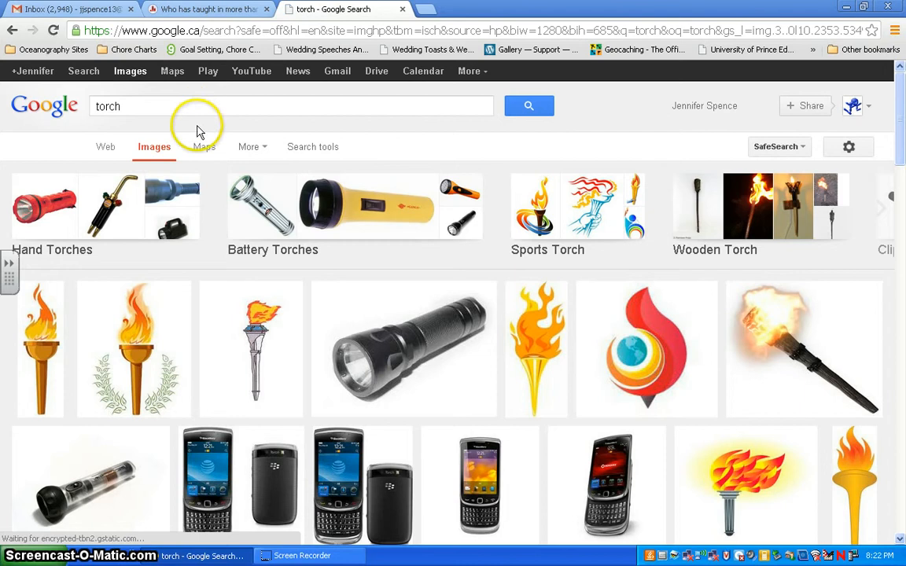
pyautogui.click(145, 338)
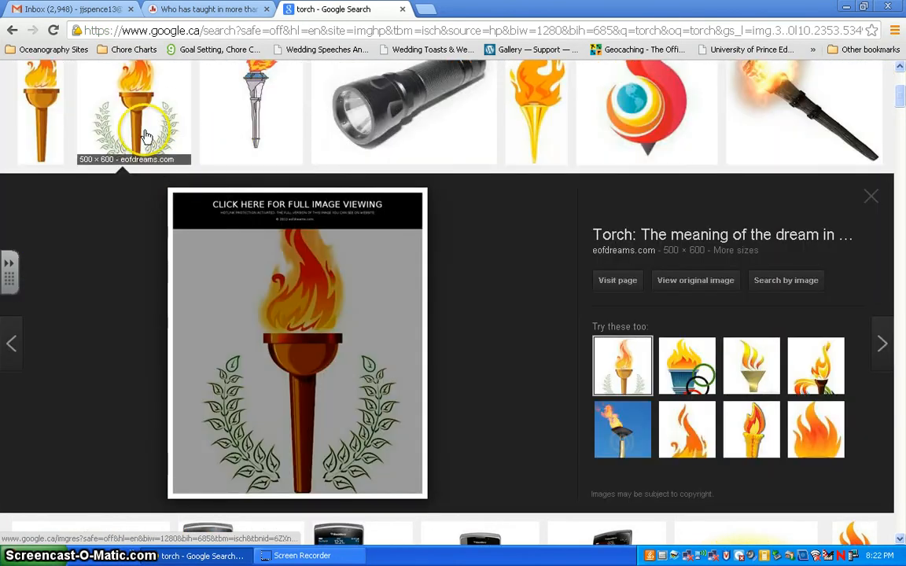
pyautogui.click(319, 282)
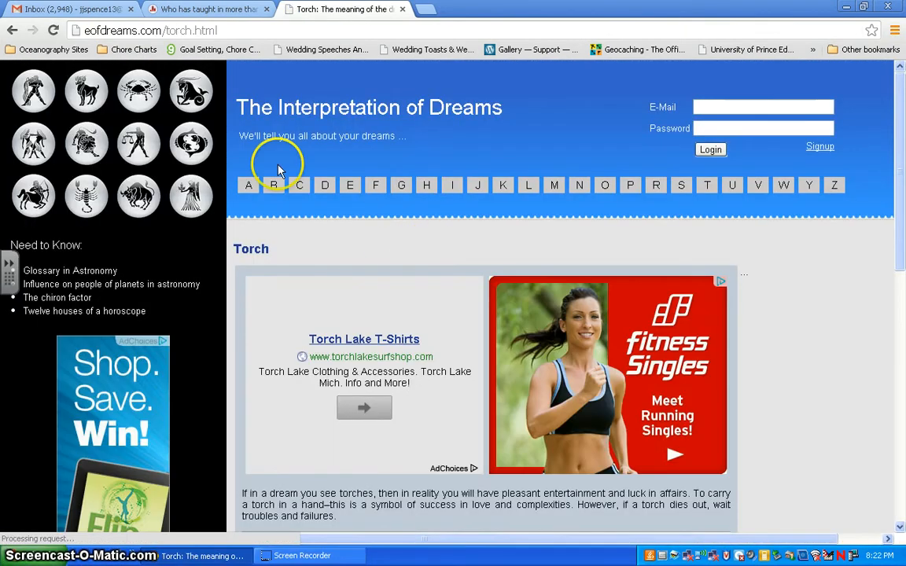
pyautogui.click(12, 29)
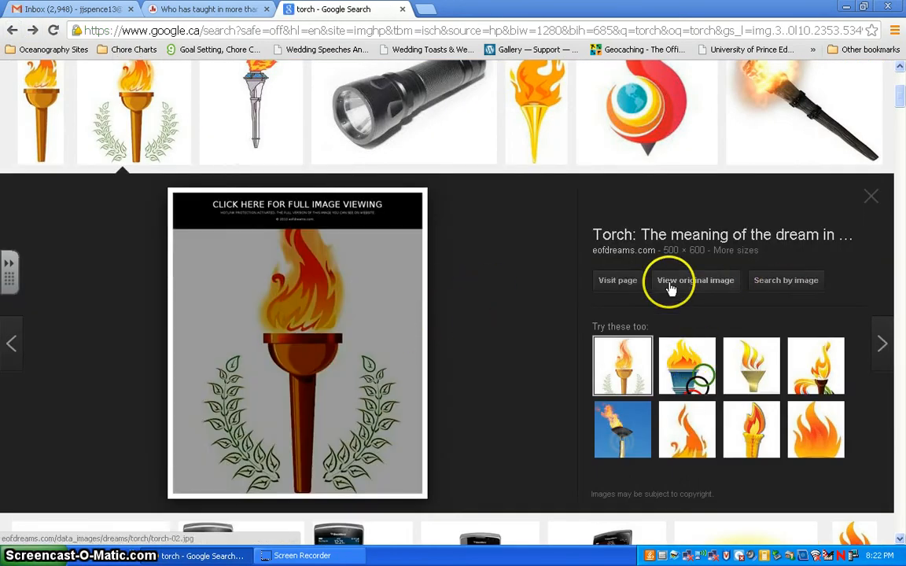
pyautogui.click(680, 288)
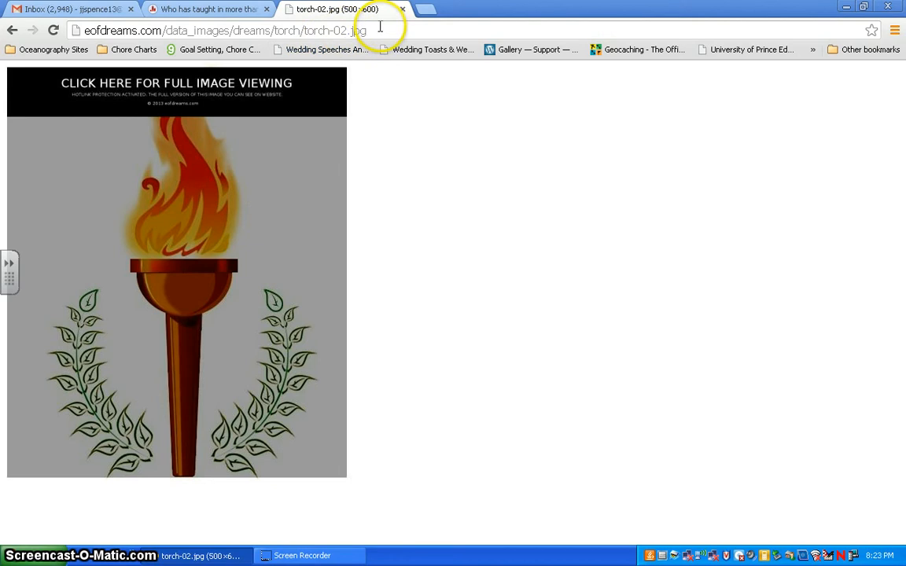
# Copy the web address of torch-02.jpg and upload it by URL as the poll's background image.
pyautogui.moveTo(380, 27); pyautogui.dragTo(91, 10)
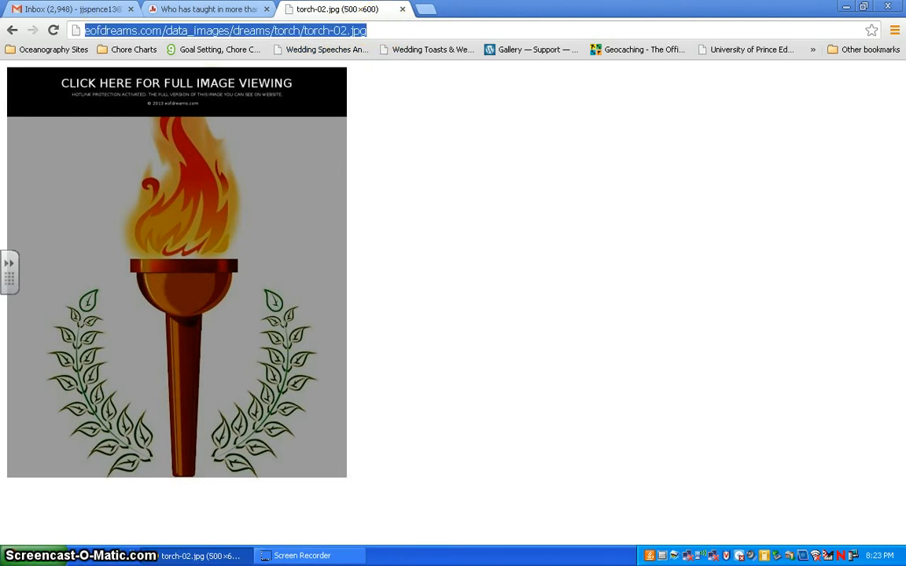
pyautogui.click(188, 9)
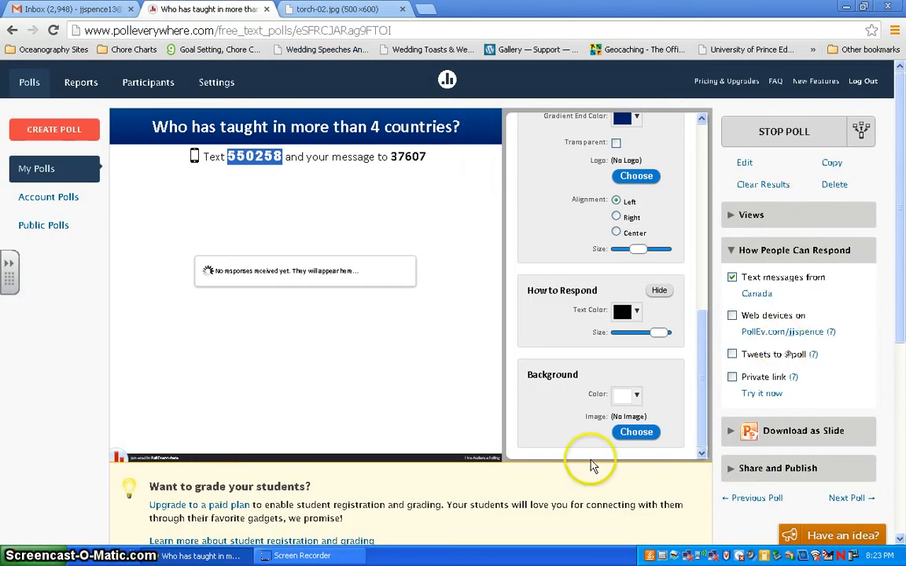
pyautogui.click(636, 432)
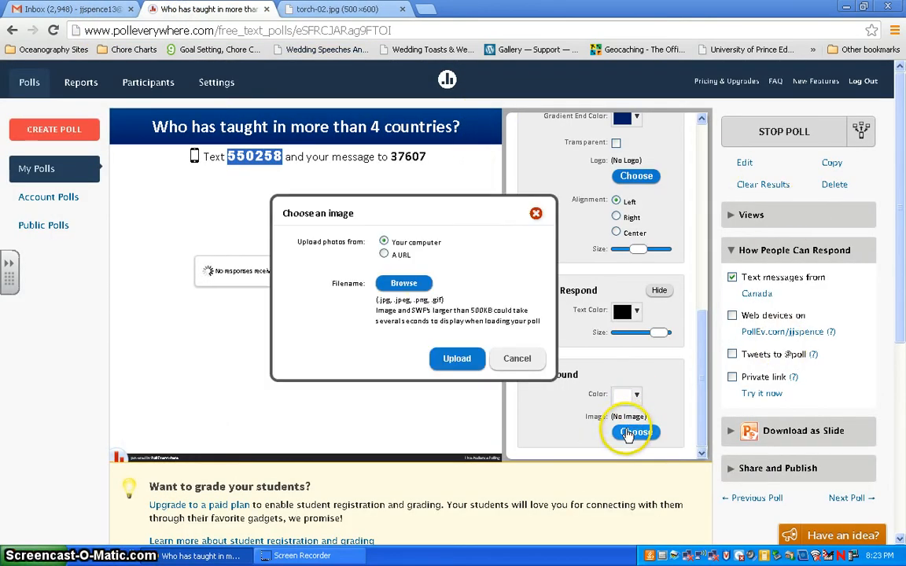
pyautogui.click(384, 254)
pyautogui.click(395, 287)
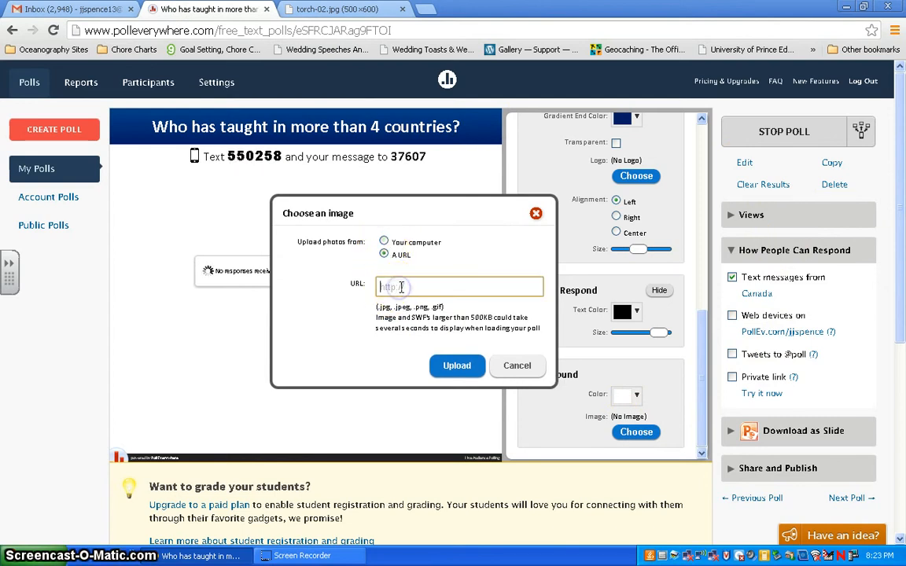
pyautogui.hotkey('ctrl', 'v')
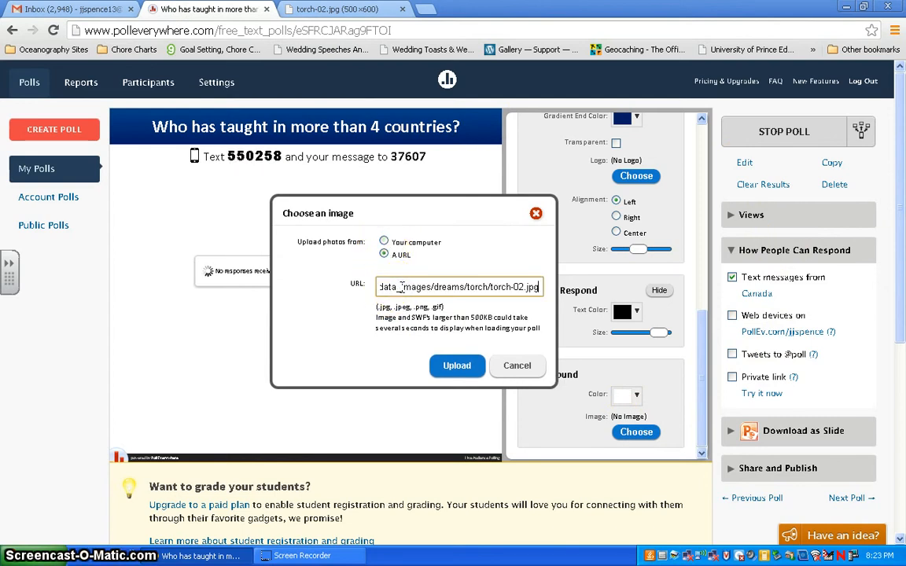
pyautogui.click(466, 369)
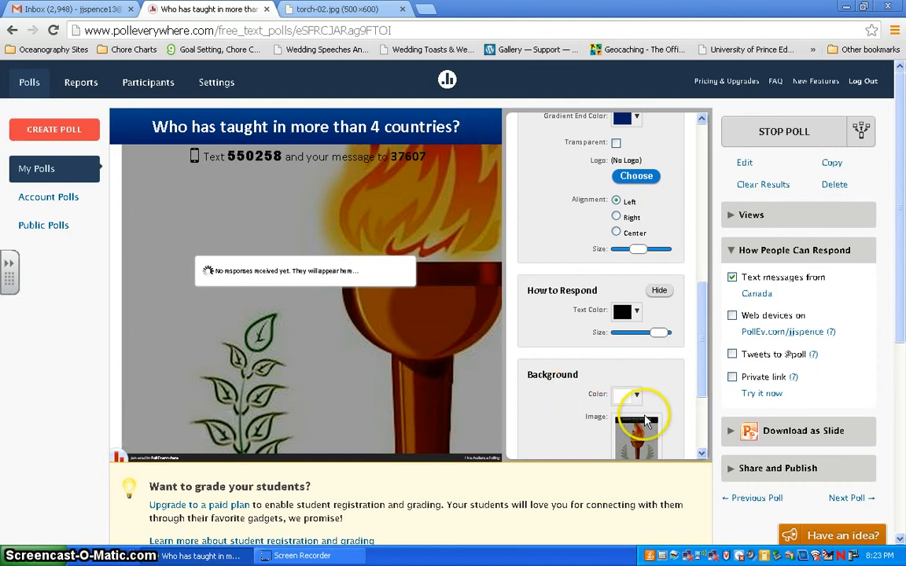
# Try the Stretched and Tiled alignments for the torch background image and set it back to Centered.
pyautogui.moveTo(696, 334); pyautogui.dragTo(705, 391)
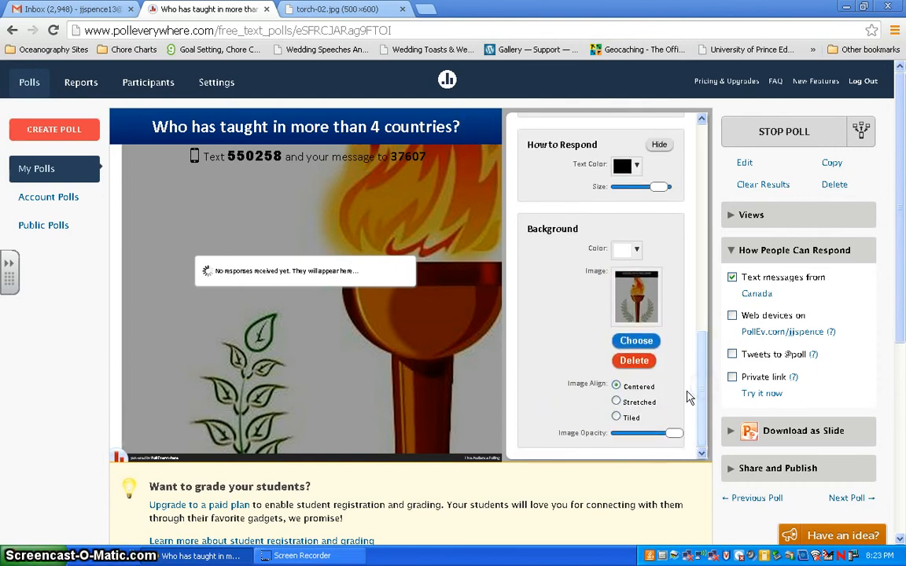
pyautogui.click(618, 402)
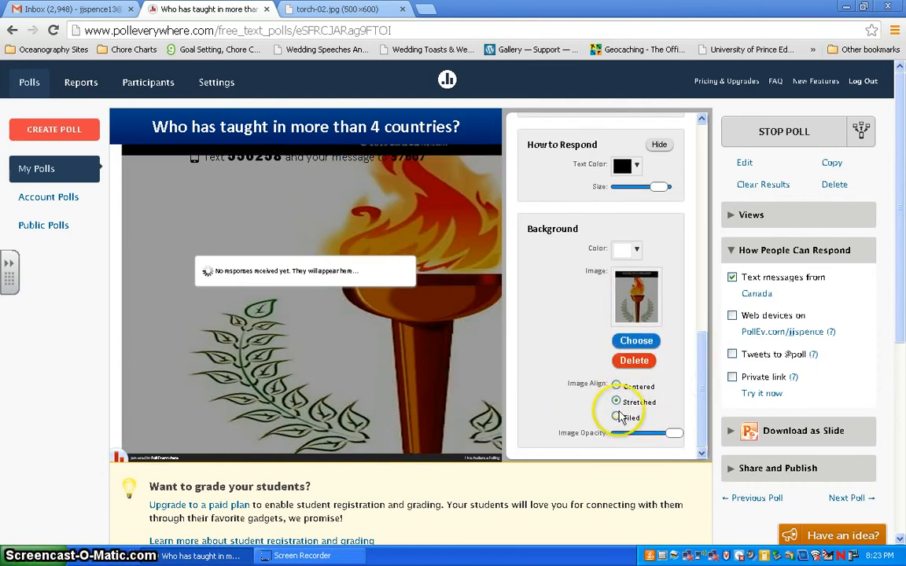
pyautogui.click(616, 417)
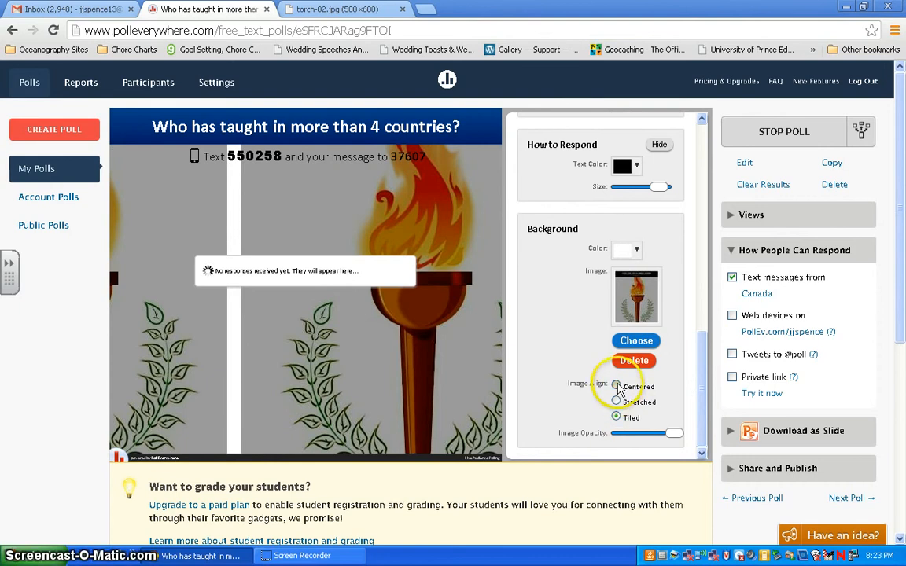
pyautogui.click(617, 386)
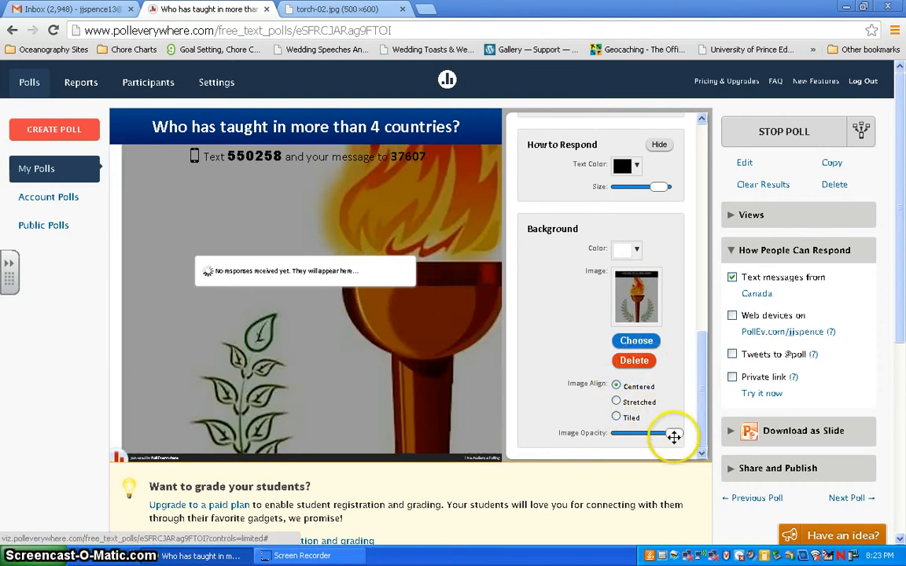
# Lower the opacity of the torch background image and delete the image from the poll.
pyautogui.moveTo(673, 433); pyautogui.dragTo(637, 433)
pyautogui.click(634, 361)
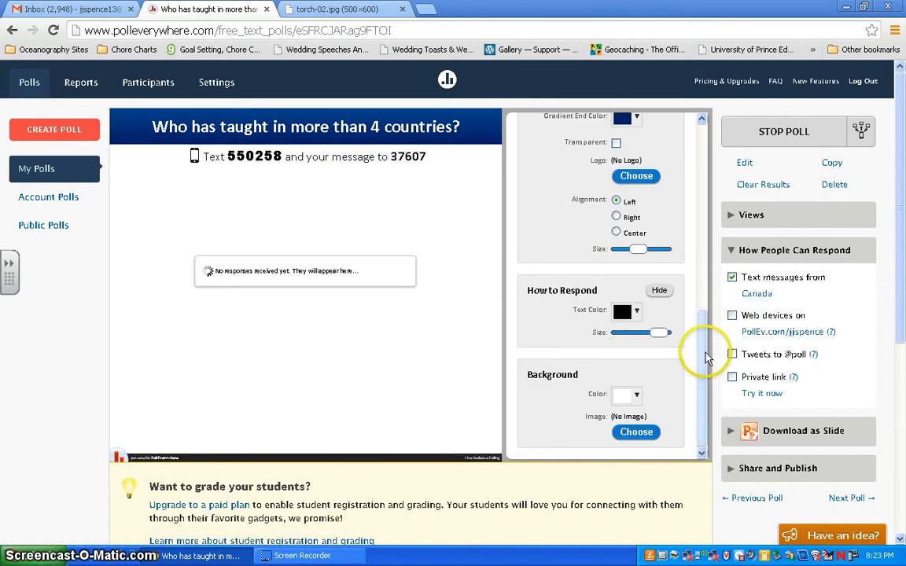
pyautogui.moveTo(705, 360); pyautogui.dragTo(705, 153)
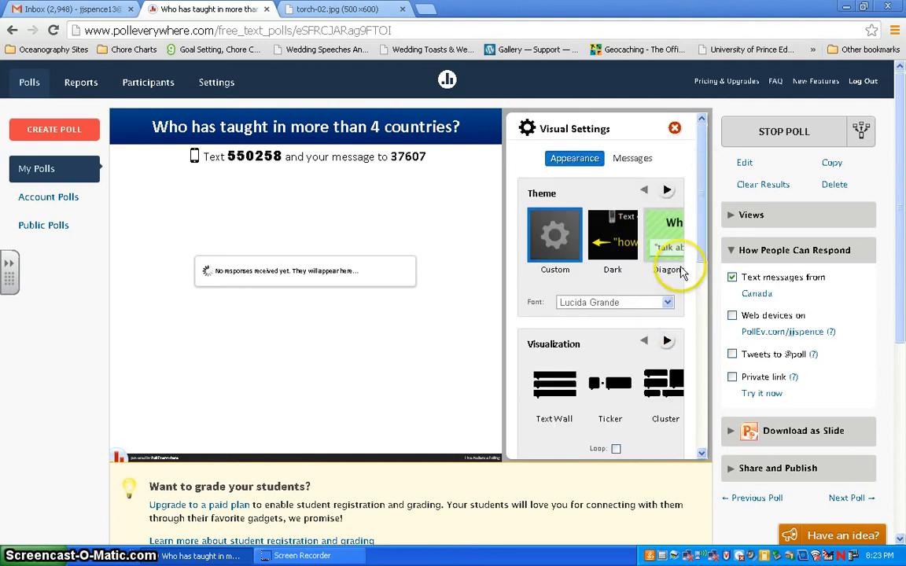
pyautogui.moveTo(701, 224); pyautogui.dragTo(704, 334)
pyautogui.click(639, 359)
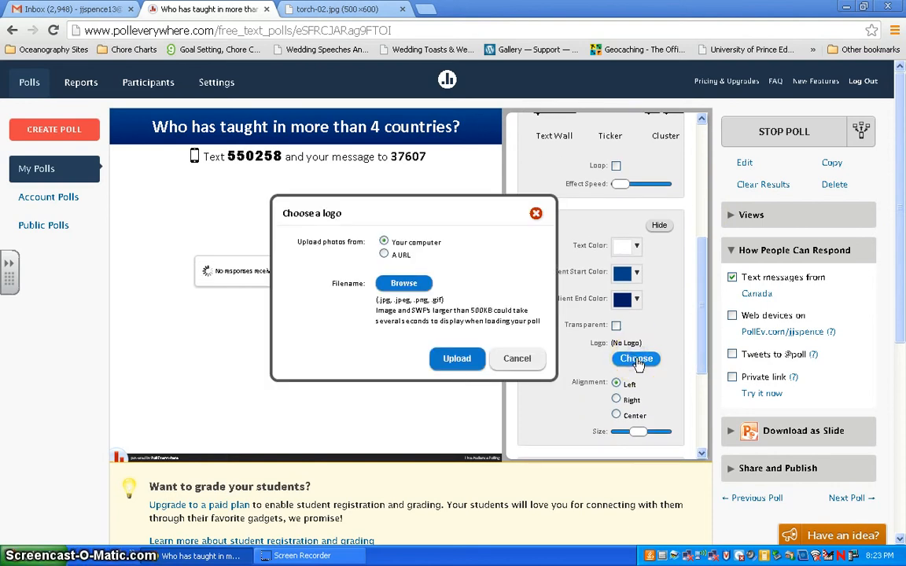
pyautogui.click(454, 295)
pyautogui.click(383, 253)
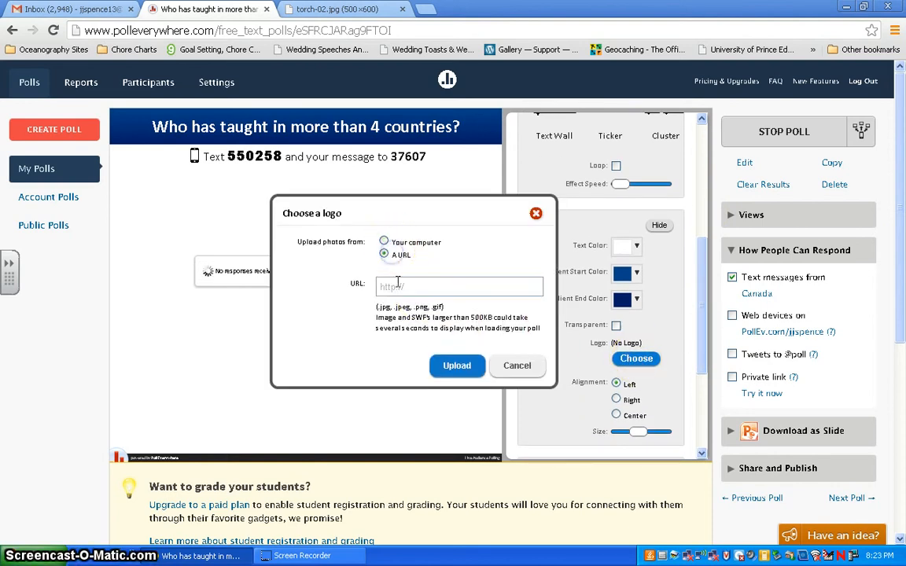
pyautogui.click(396, 286)
pyautogui.write('http://scottdreams.com/data_images/dreams/torch/torch-02.jpg')
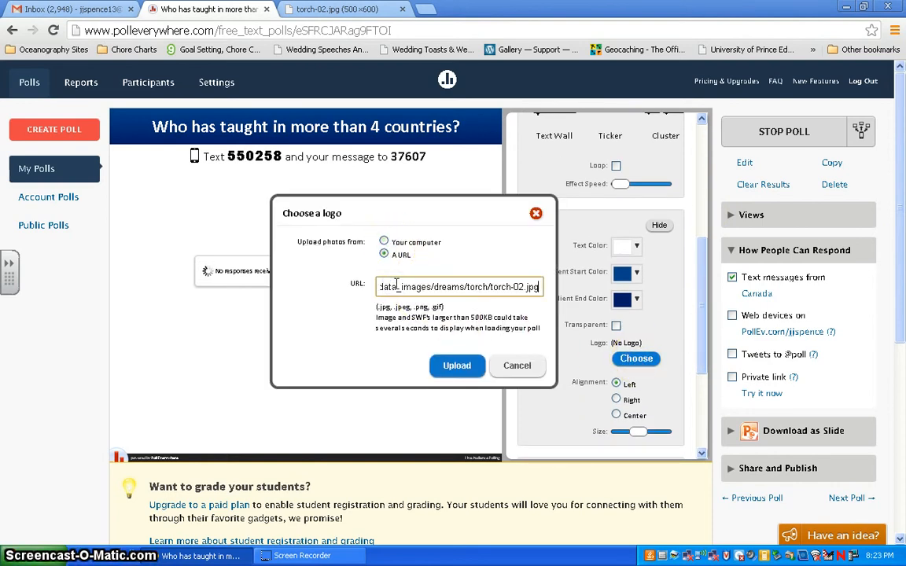
pyautogui.click(460, 366)
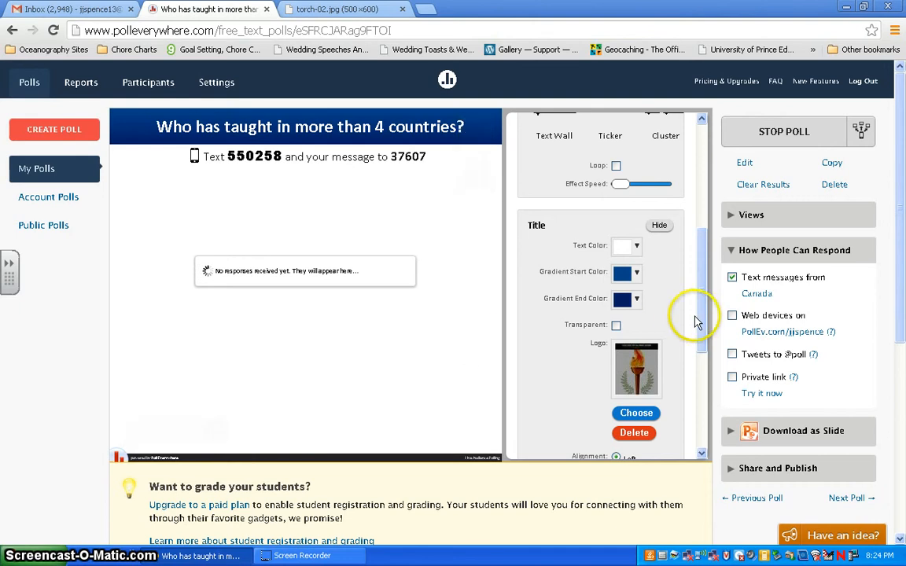
# Try the Center and Left alignments for the torch logo in the poll title and set it to Right.
pyautogui.moveTo(708, 320); pyautogui.dragTo(706, 363)
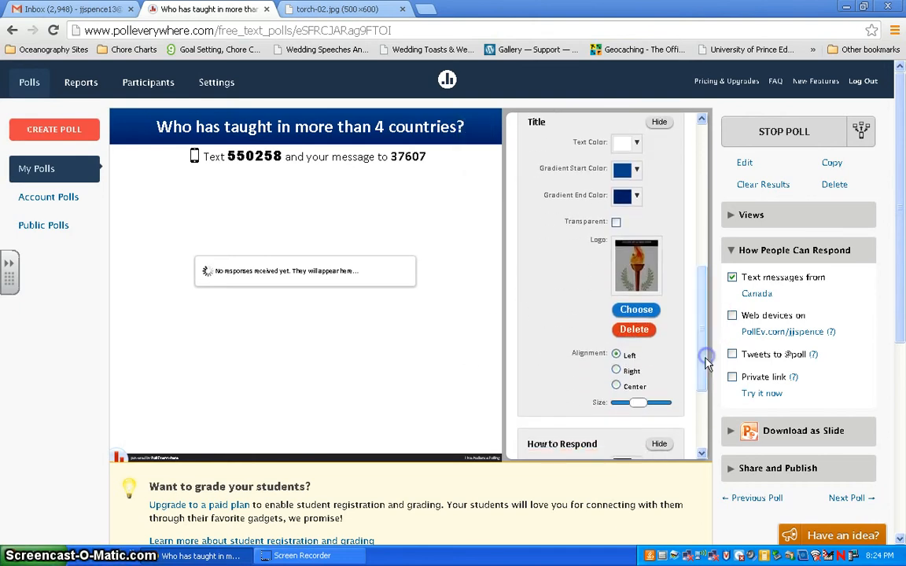
pyautogui.click(616, 370)
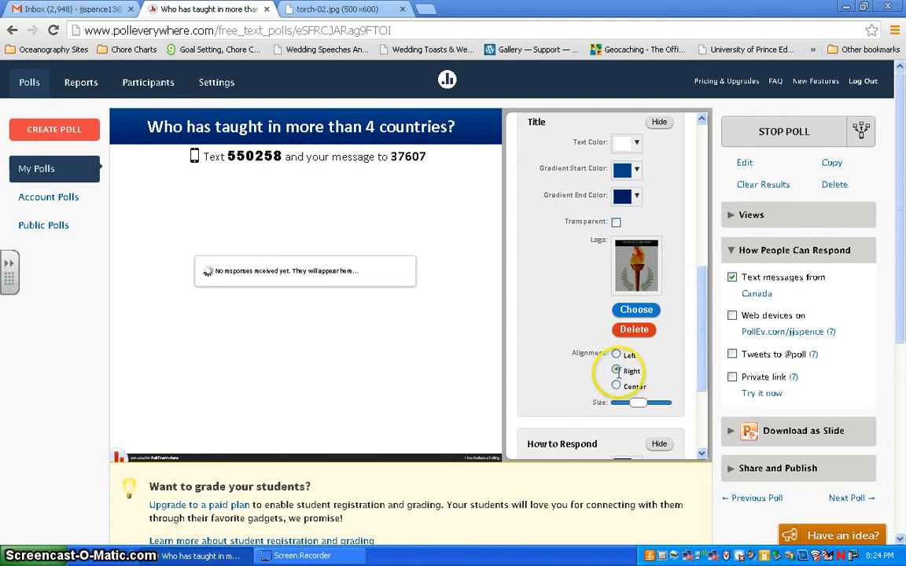
pyautogui.click(617, 386)
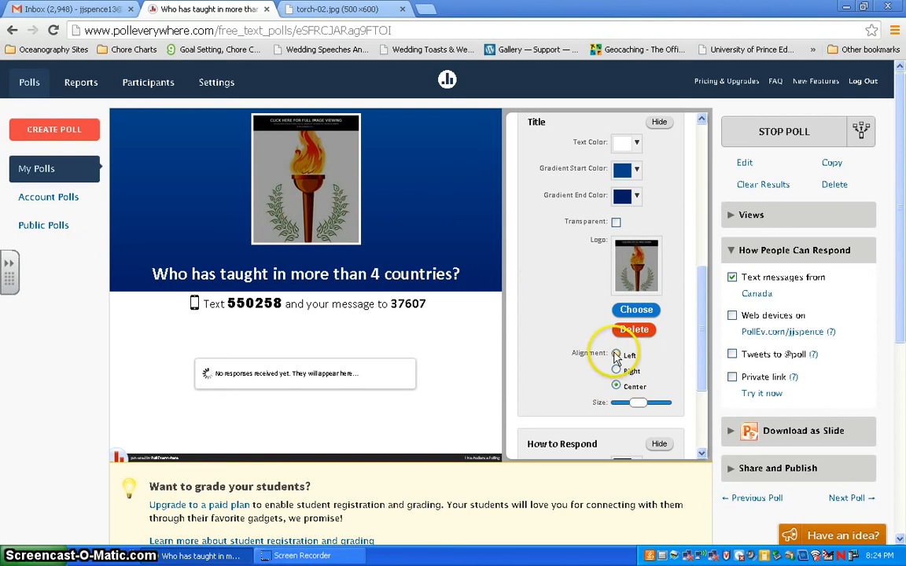
pyautogui.click(616, 355)
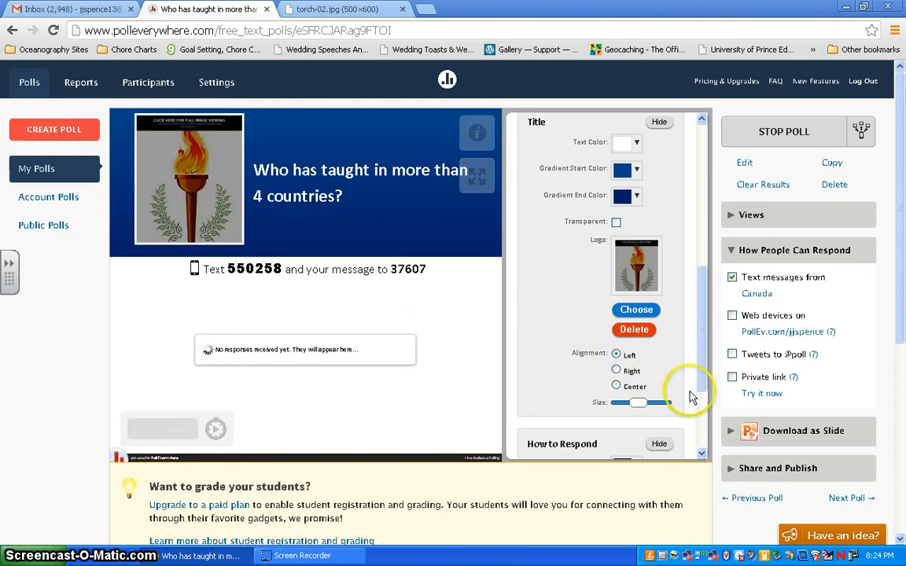
pyautogui.click(616, 371)
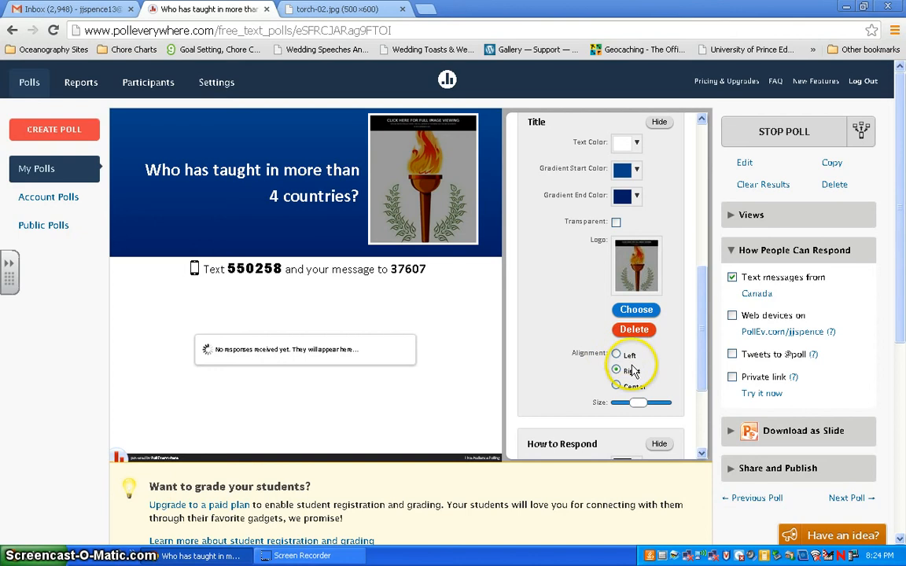
# Reduce the poll title's size slightly and delete the torch logo from the title.
pyautogui.moveTo(639, 403)
pyautogui.mouseDown()
pyautogui.moveTo(628, 405)
pyautogui.moveTo(643, 404)
pyautogui.mouseUp()
pyautogui.click(634, 329)
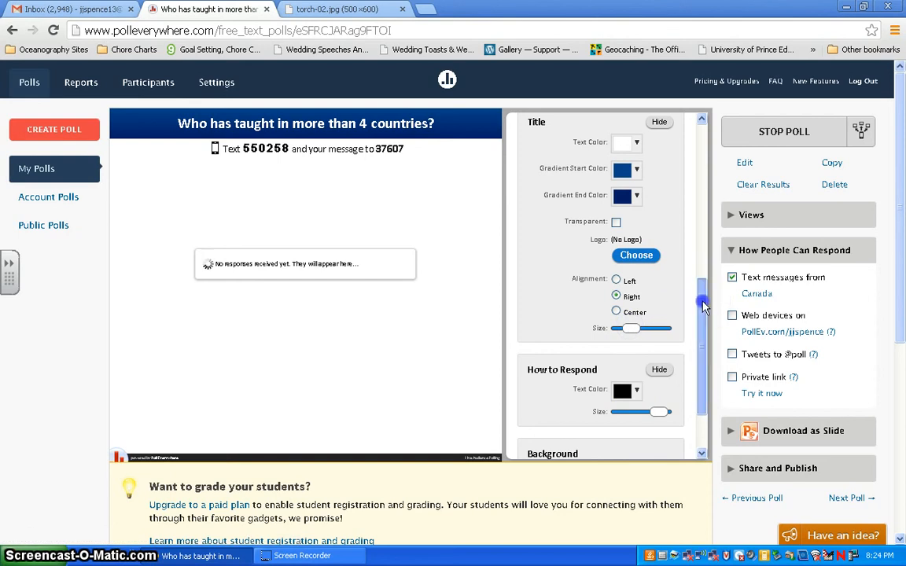
# Apply the Charcoal theme to the poll.
pyautogui.moveTo(703, 304); pyautogui.dragTo(717, 188)
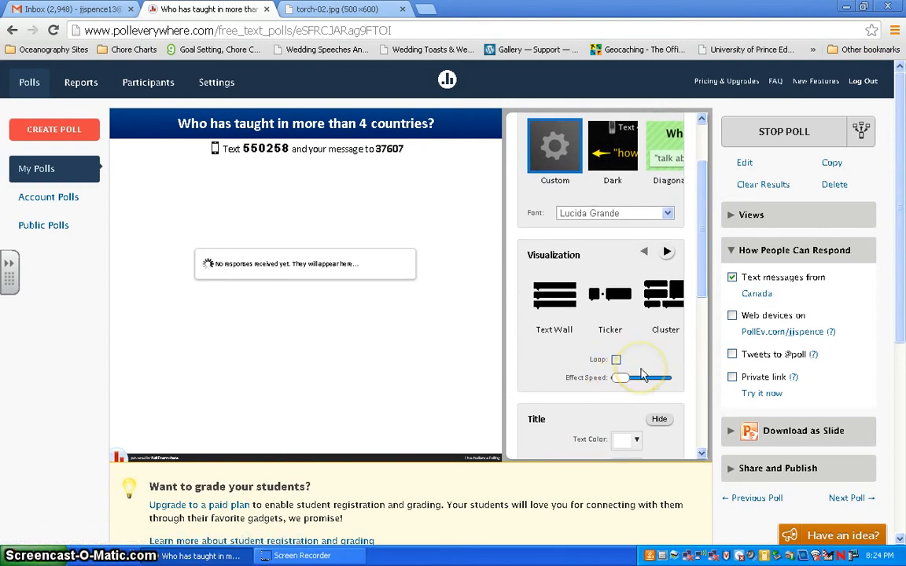
pyautogui.moveTo(704, 287); pyautogui.dragTo(704, 234)
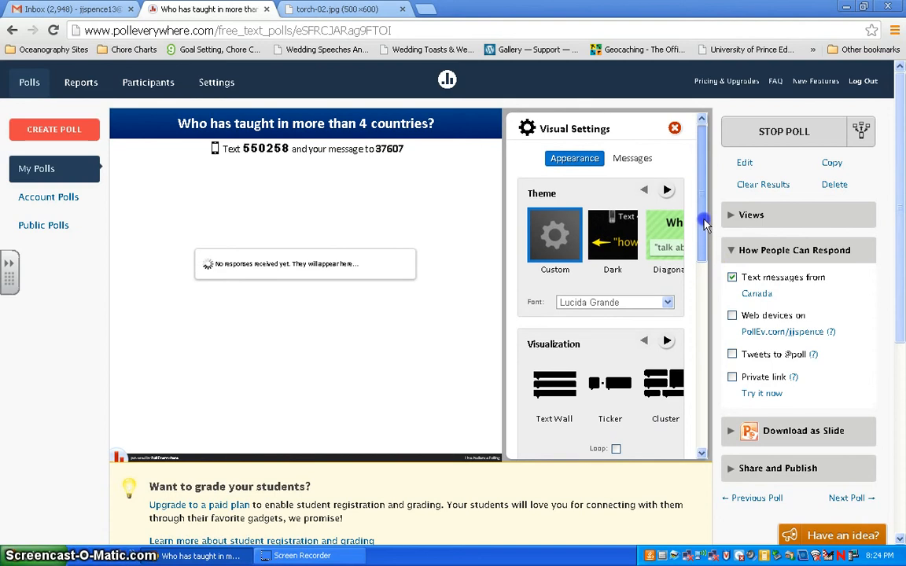
pyautogui.click(619, 242)
pyautogui.click(660, 246)
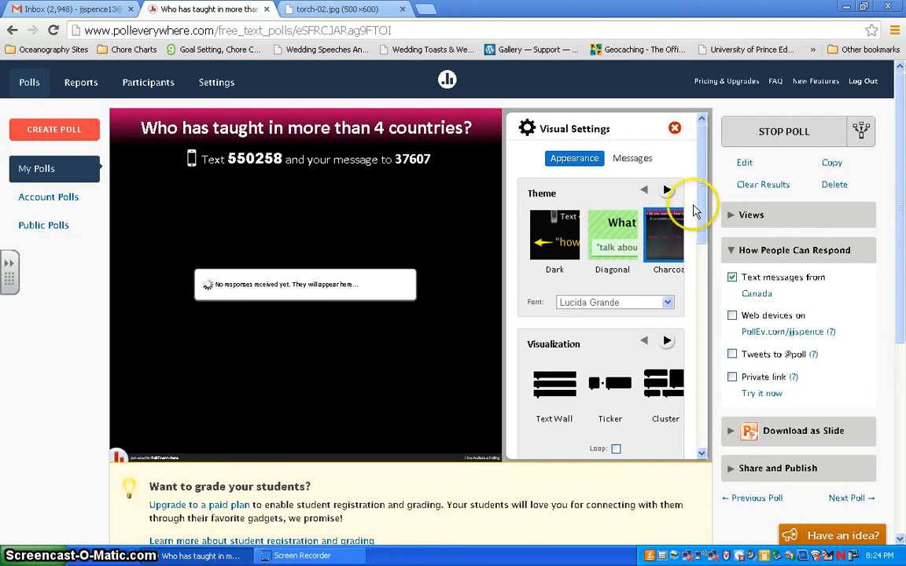
pyautogui.moveTo(700, 195); pyautogui.dragTo(683, 165)
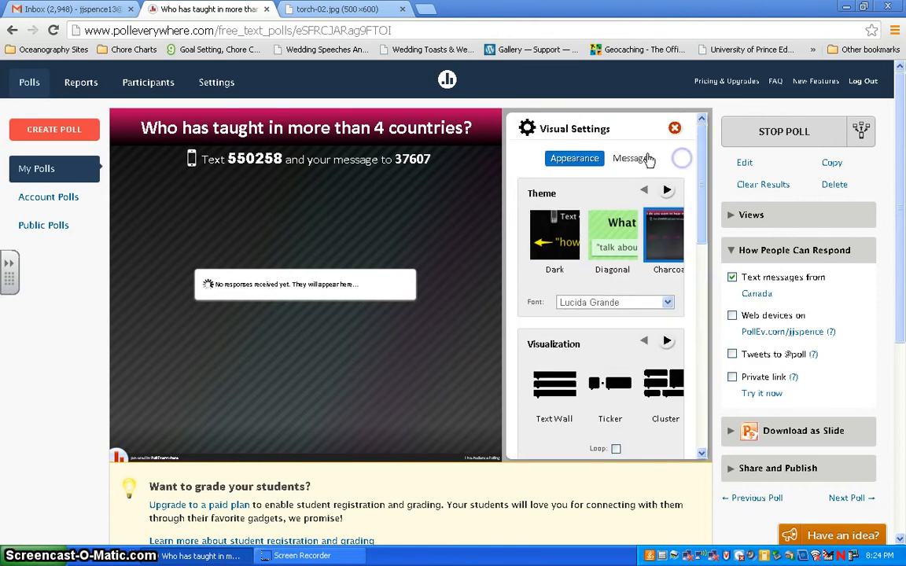
# Turn on Show Participants and Show Shadow for the poll's message items.
pyautogui.click(636, 160)
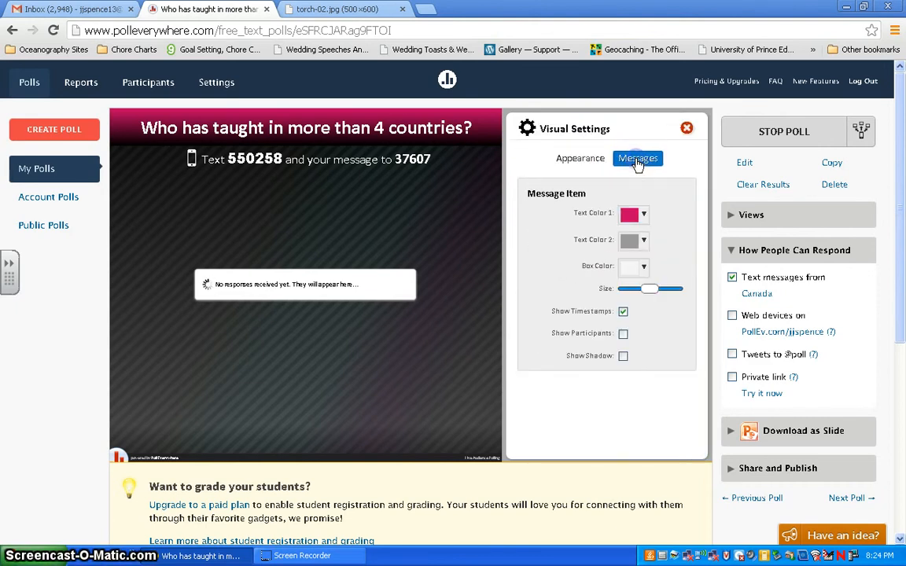
pyautogui.click(623, 335)
pyautogui.click(624, 357)
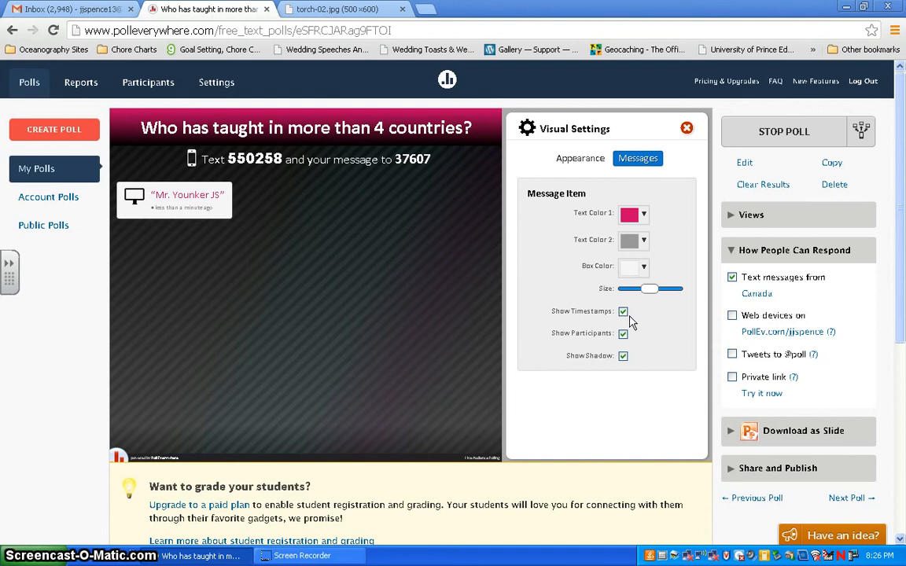
# Enlarge the received response on the text wall and close the visual settings.
pyautogui.click(203, 208)
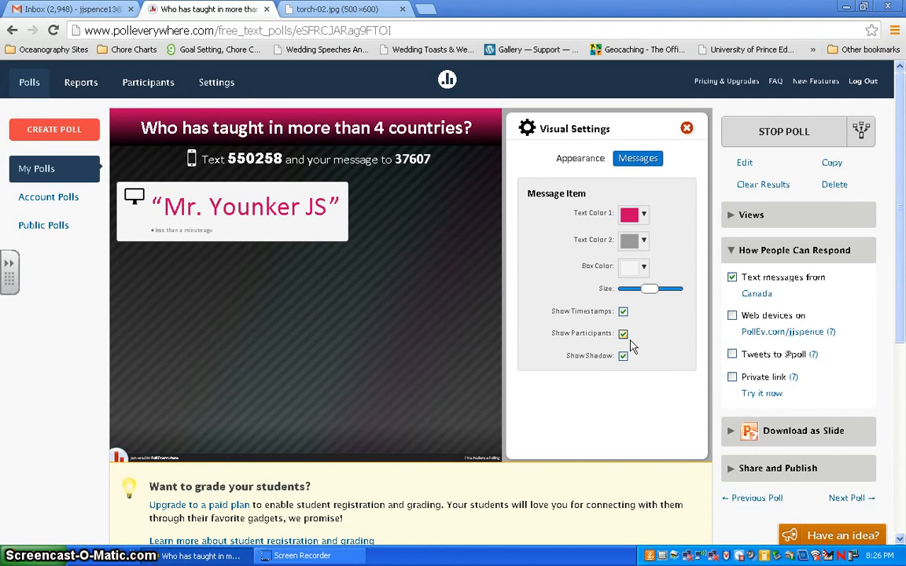
pyautogui.click(687, 130)
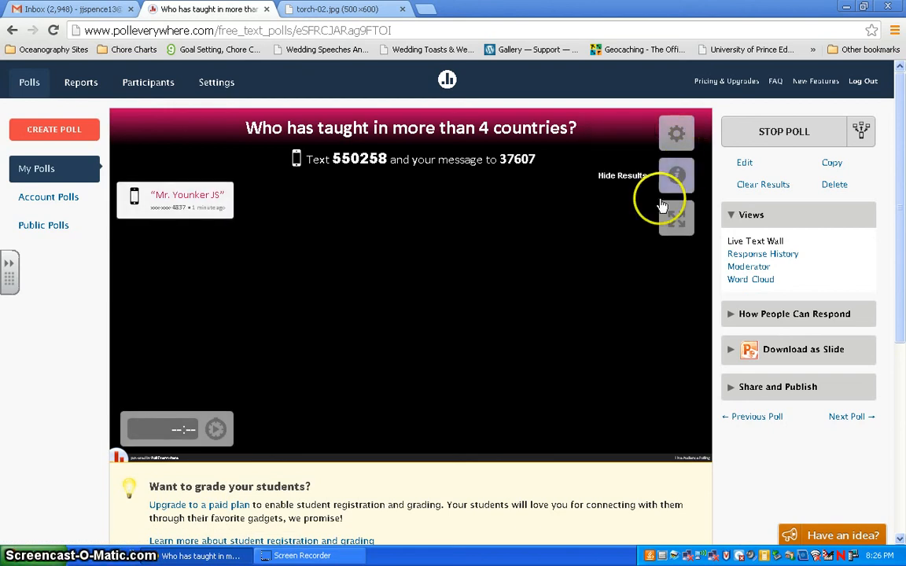
# View the poll full screen, go to the "Who spent part of their summer in Italy?" poll and back, and exit full screen.
pyautogui.click(674, 221)
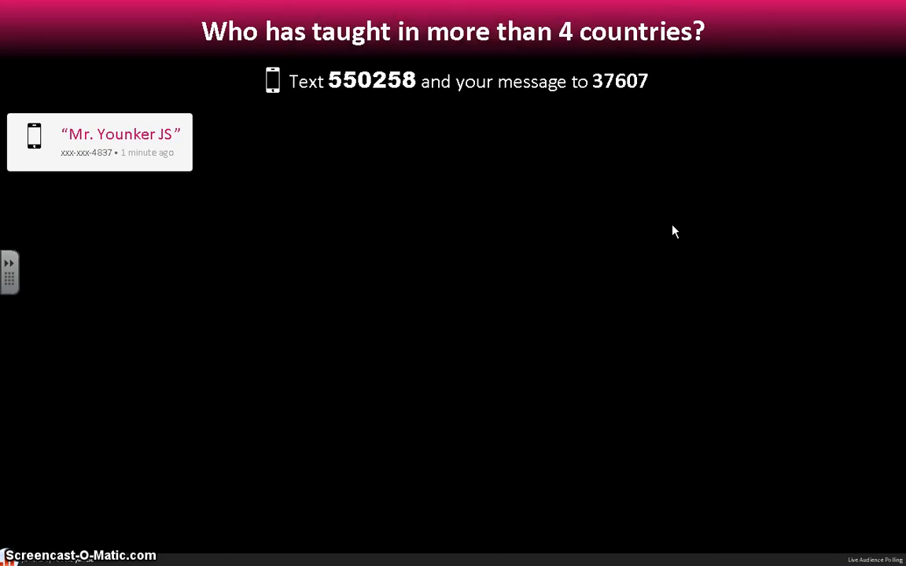
pyautogui.press('Right')
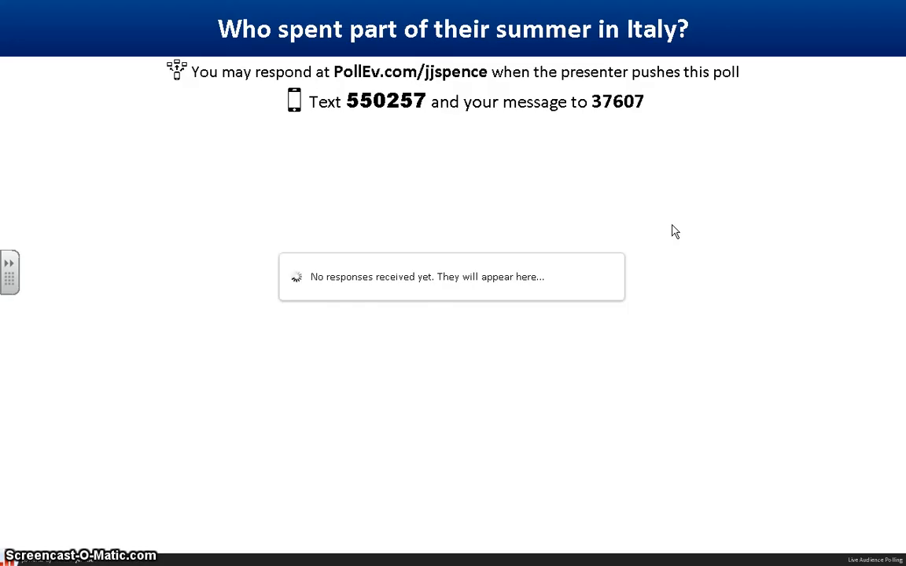
pyautogui.press('Left')
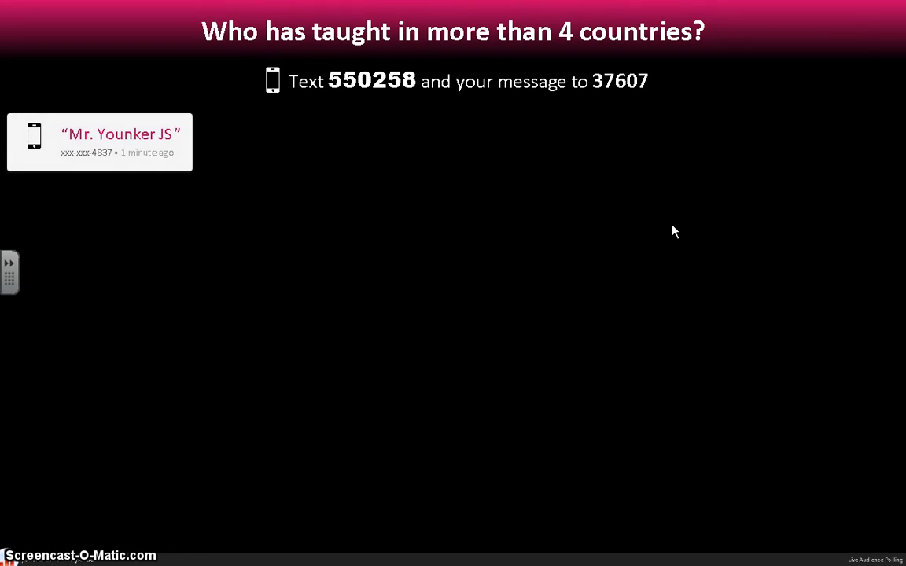
pyautogui.press('Escape')
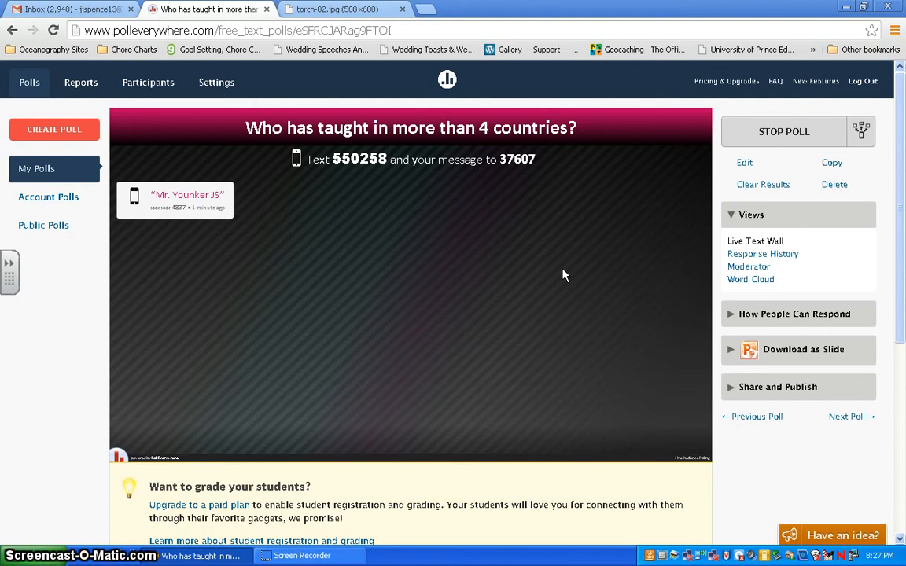
# Reload the page of the poll "Who has taught in more than 4 countries?".
pyautogui.press('F5')
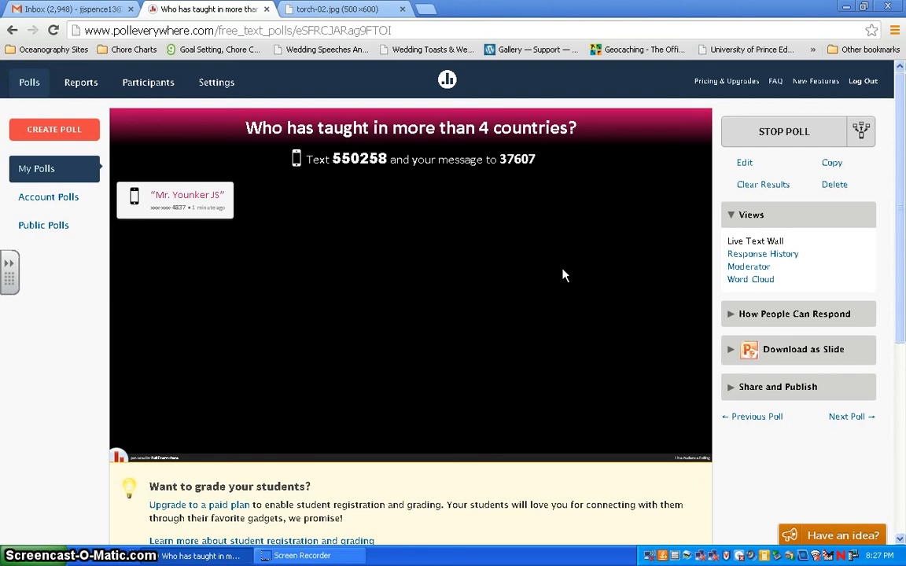
pyautogui.press('F5')
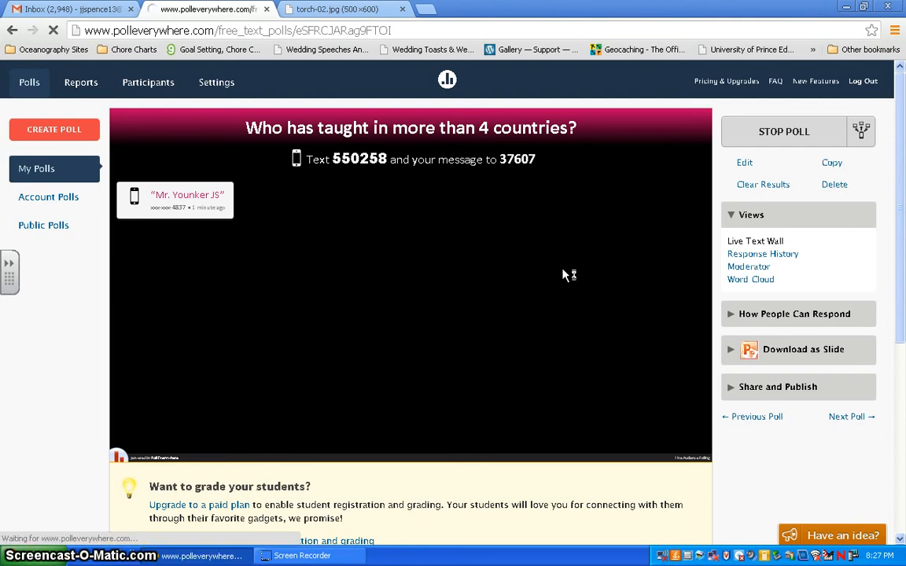